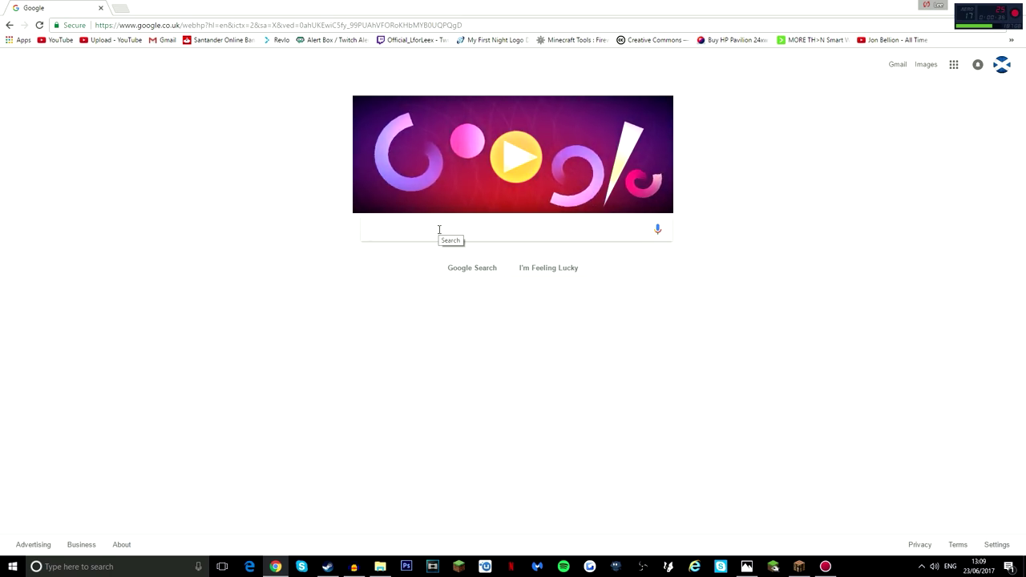
Search for the Renderforest address and open the top result, 'Renderforest: Free Animation and Intro Maker'.
text(https://www.renderforest.com/)
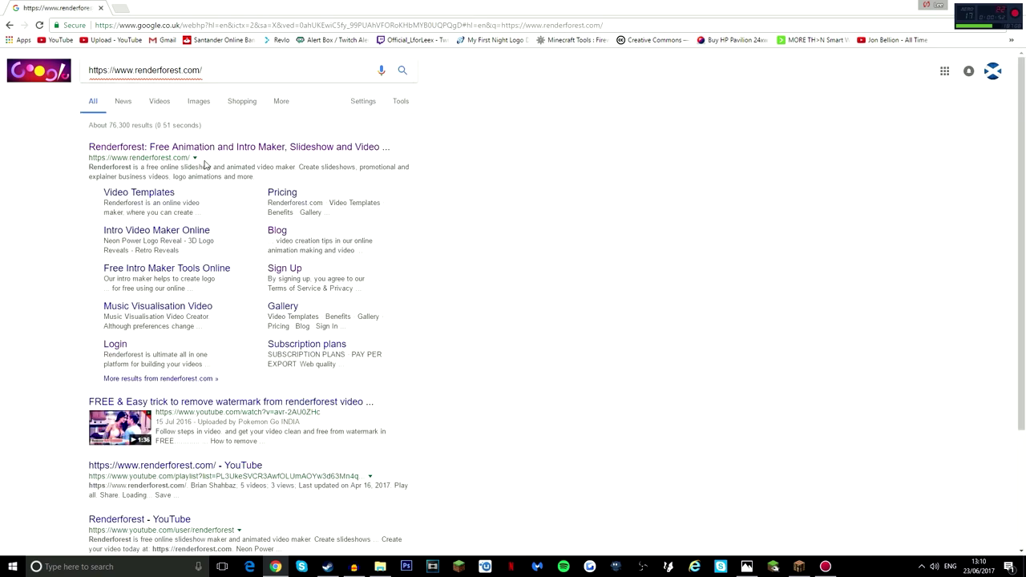
click(188, 148)
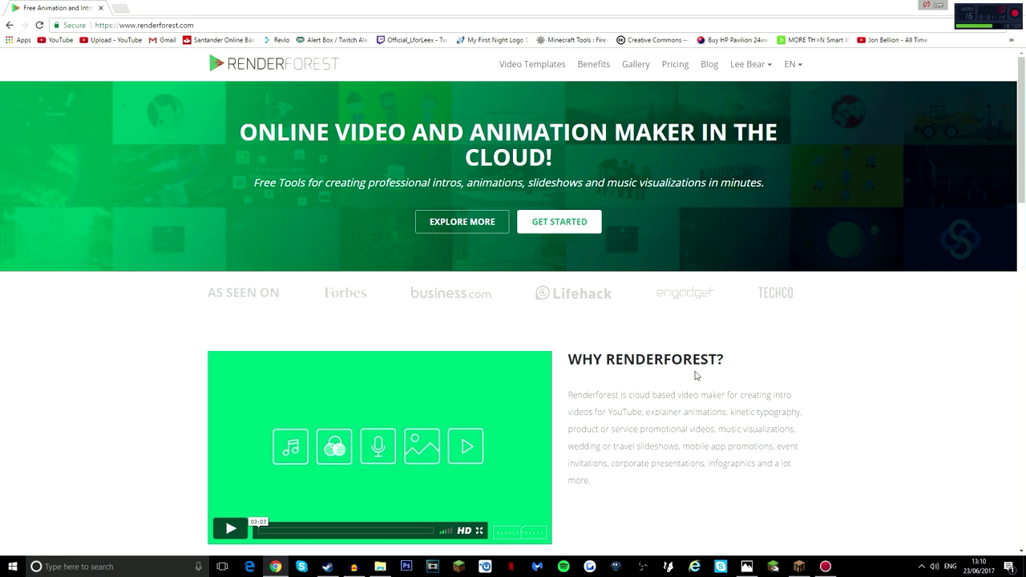
Browse the Renderforest homepage's video categories and footer, then go to the template gallery.
scroll(696, 375, down, 1)
scroll(695, 375, down, 3)
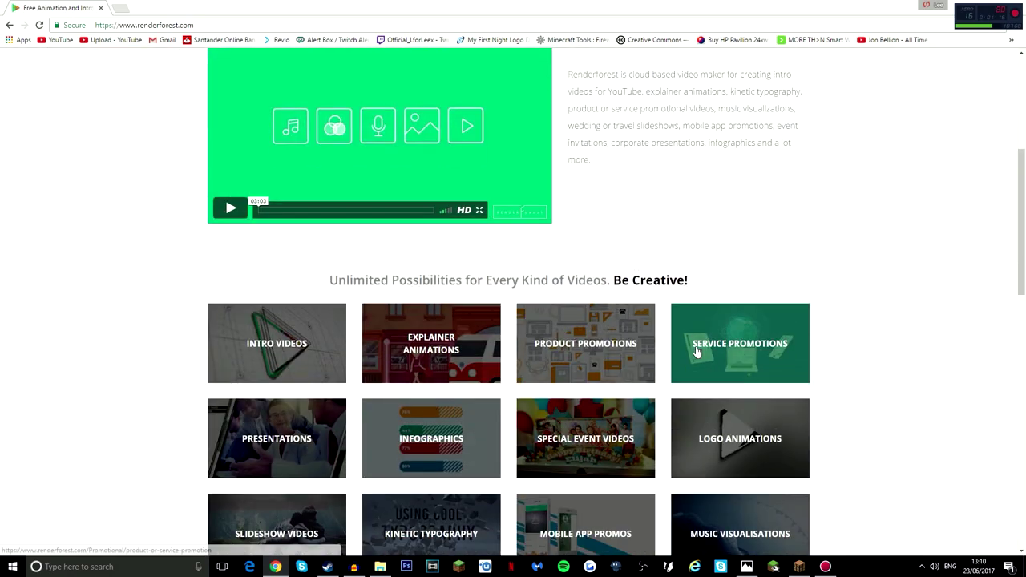
scroll(696, 351, down, 3)
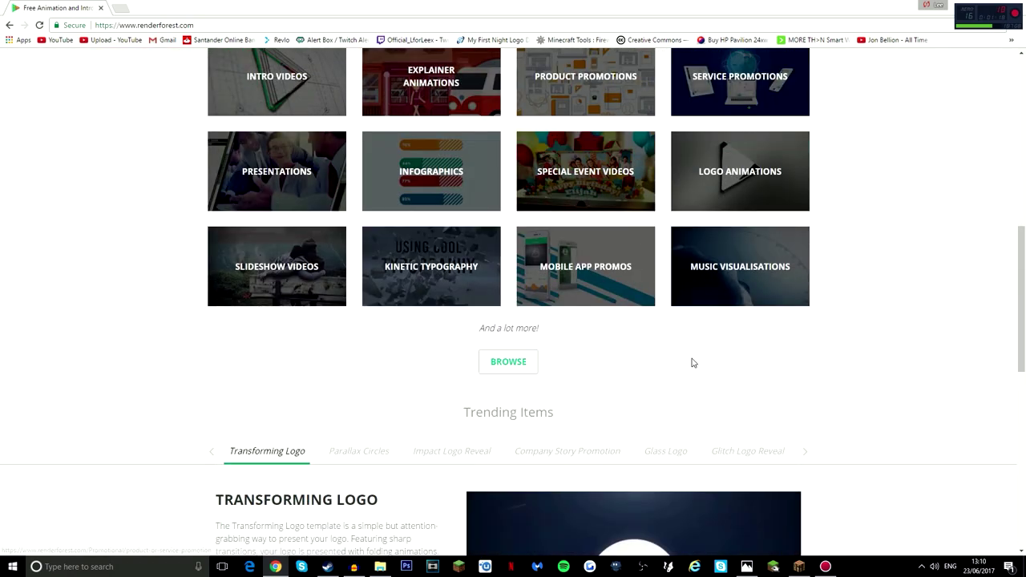
scroll(694, 361, down, 2)
scroll(694, 367, down, 3)
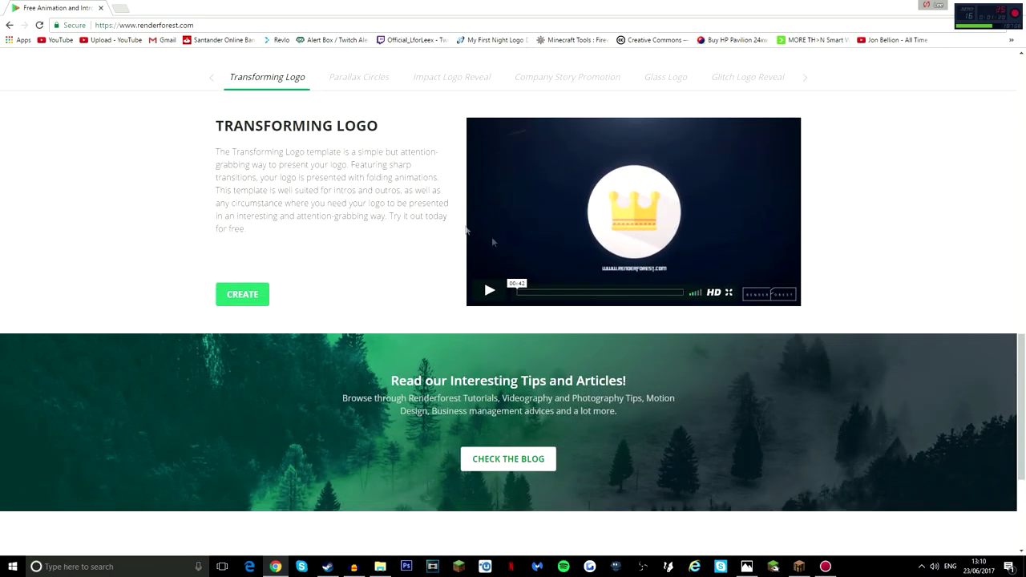
scroll(483, 277, down, 2)
scroll(483, 118, down, 1)
scroll(484, 258, up, 2)
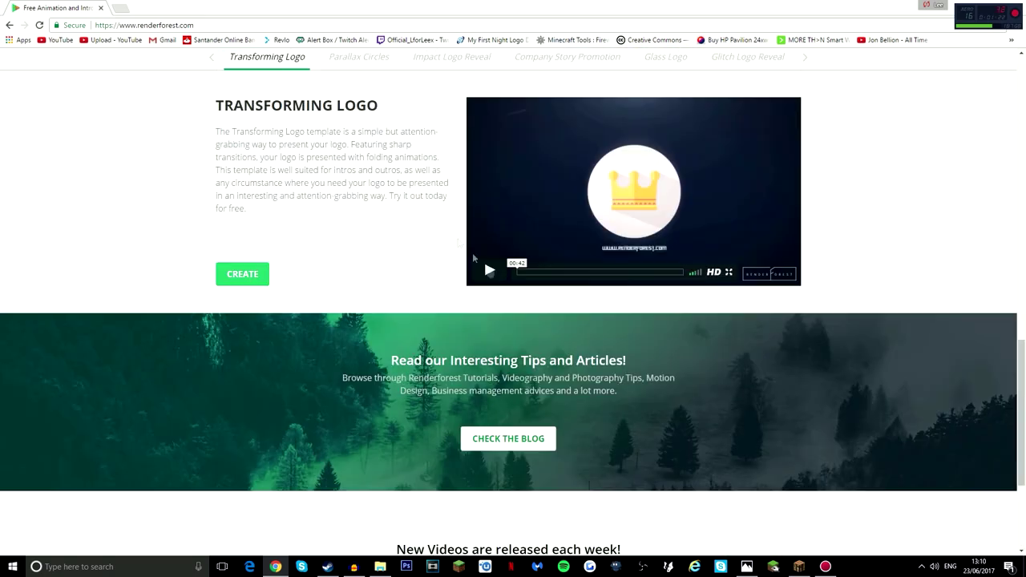
scroll(505, 320, down, 2)
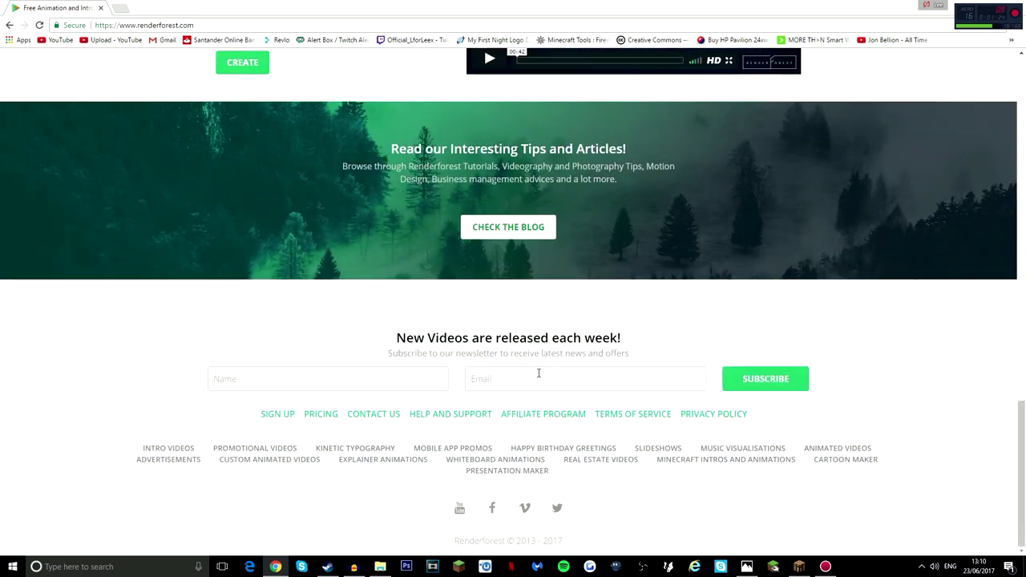
scroll(538, 372, up, 3)
scroll(507, 274, up, 4)
scroll(491, 274, up, 2)
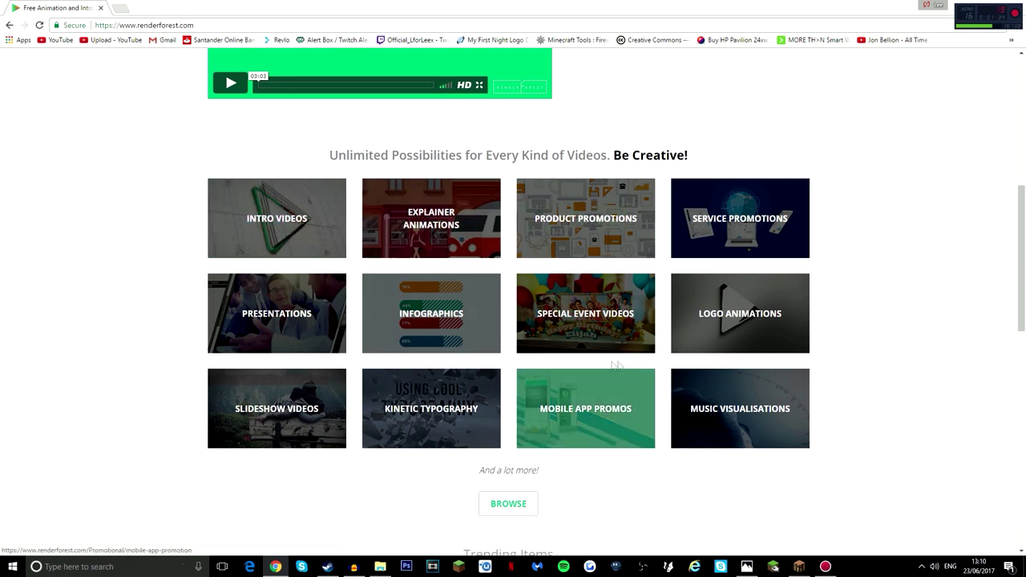
scroll(926, 435, up, 2)
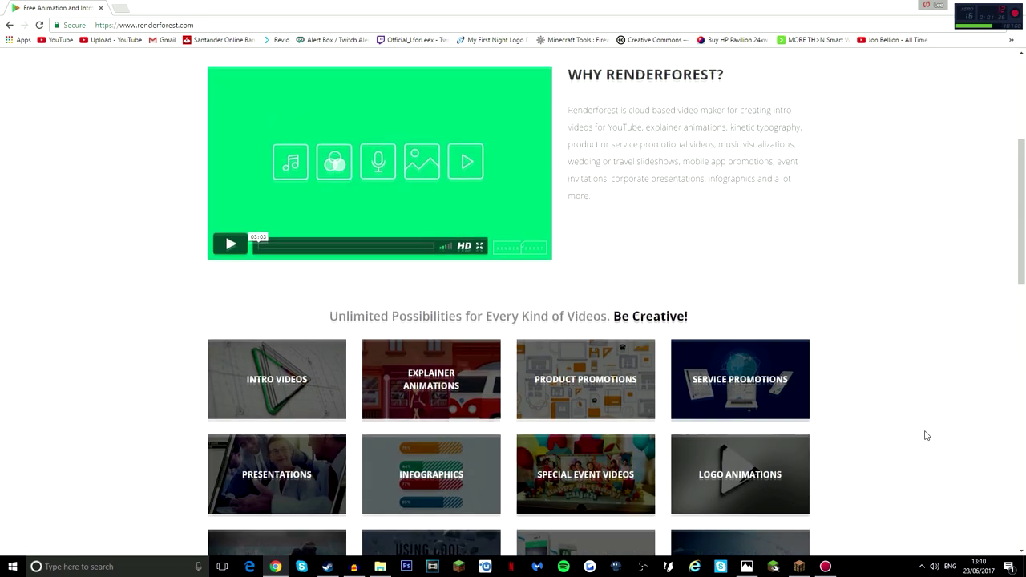
scroll(923, 433, up, 4)
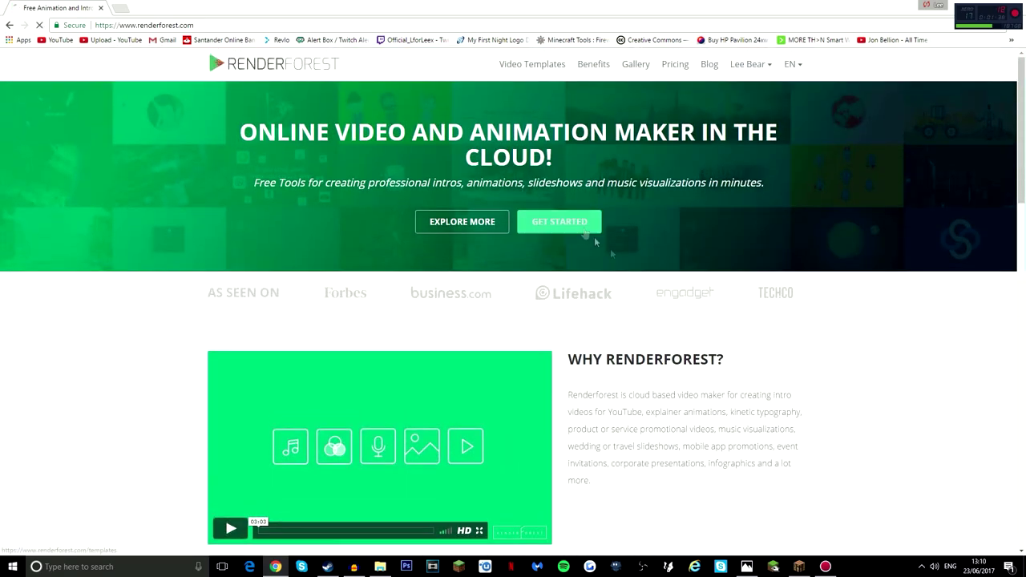
click(561, 225)
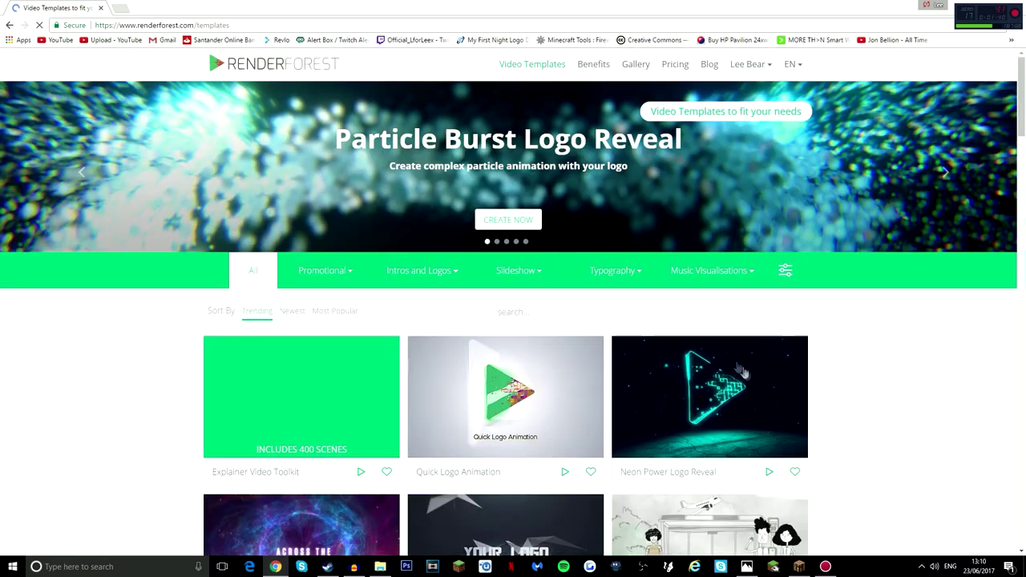
Look through the video template grid and open the Quick Logo Animation template page.
scroll(817, 383, down, 3)
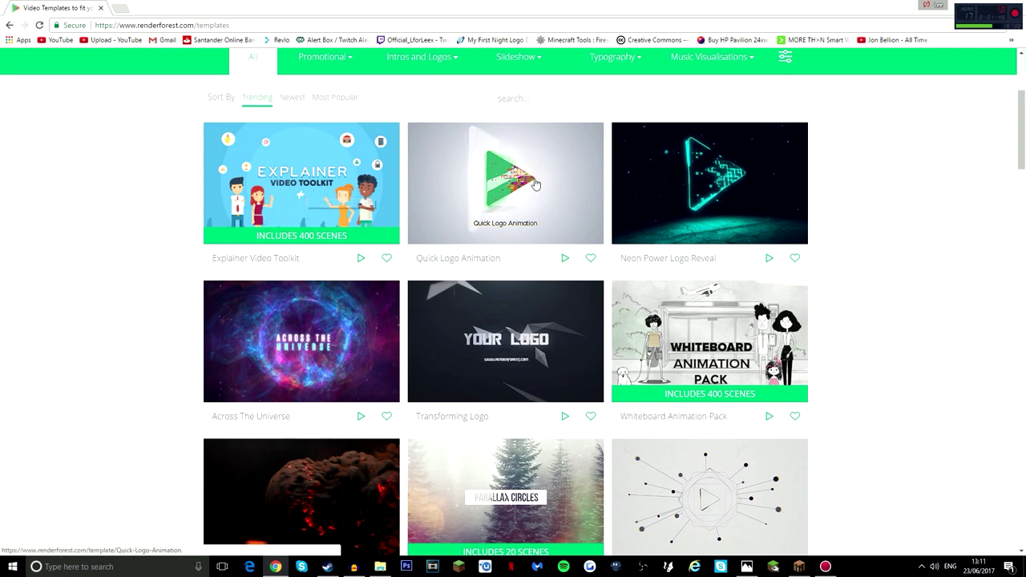
scroll(845, 318, down, 1)
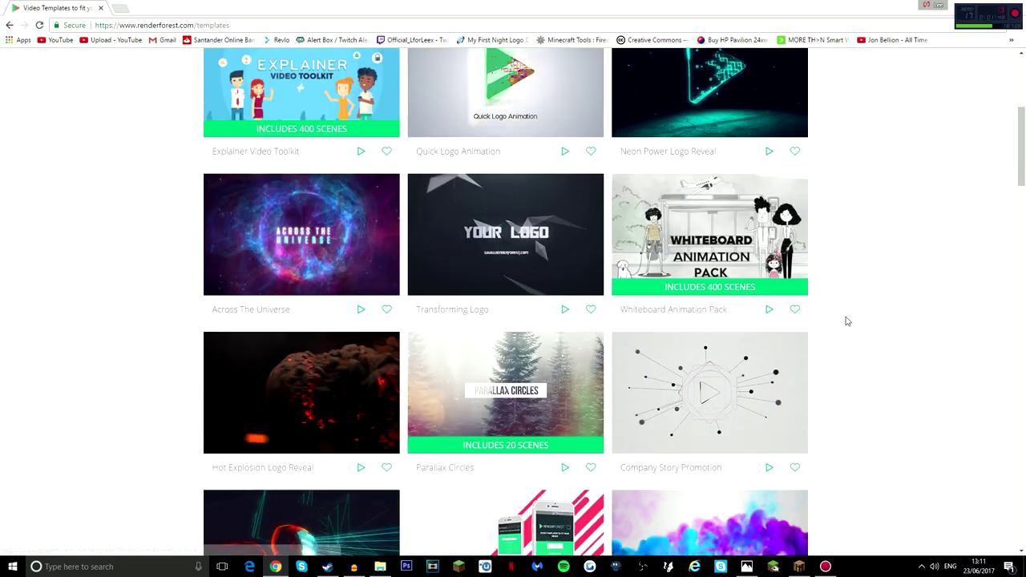
scroll(898, 318, down, 2)
scroll(892, 337, down, 2)
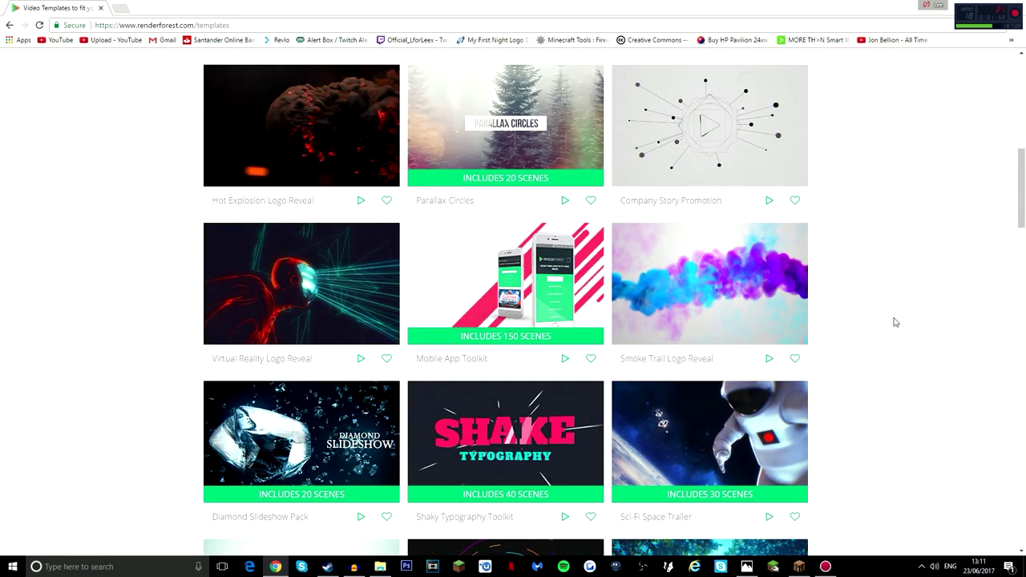
scroll(896, 322, up, 2)
scroll(895, 321, up, 1)
scroll(895, 321, up, 1)
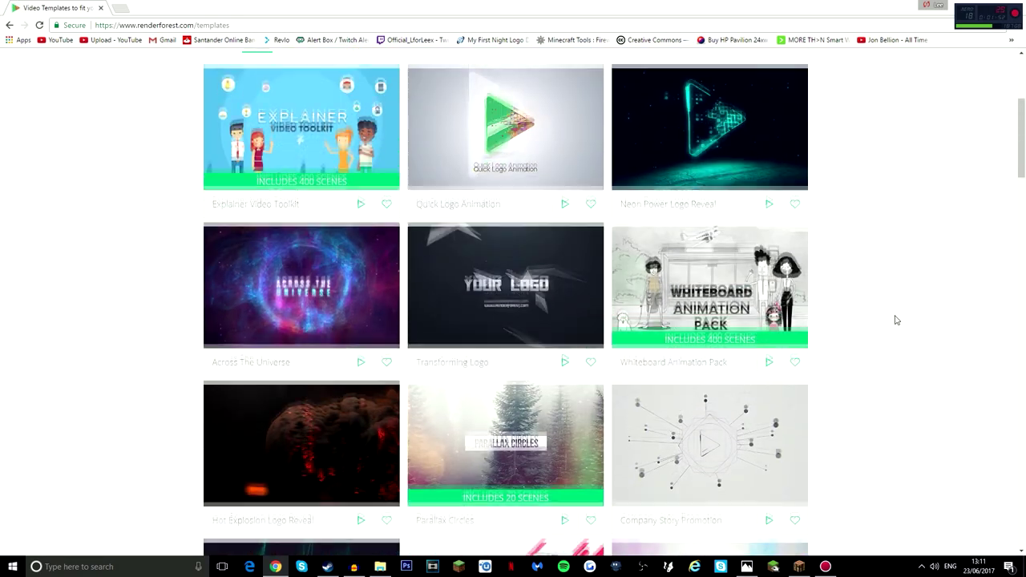
scroll(841, 308, up, 1)
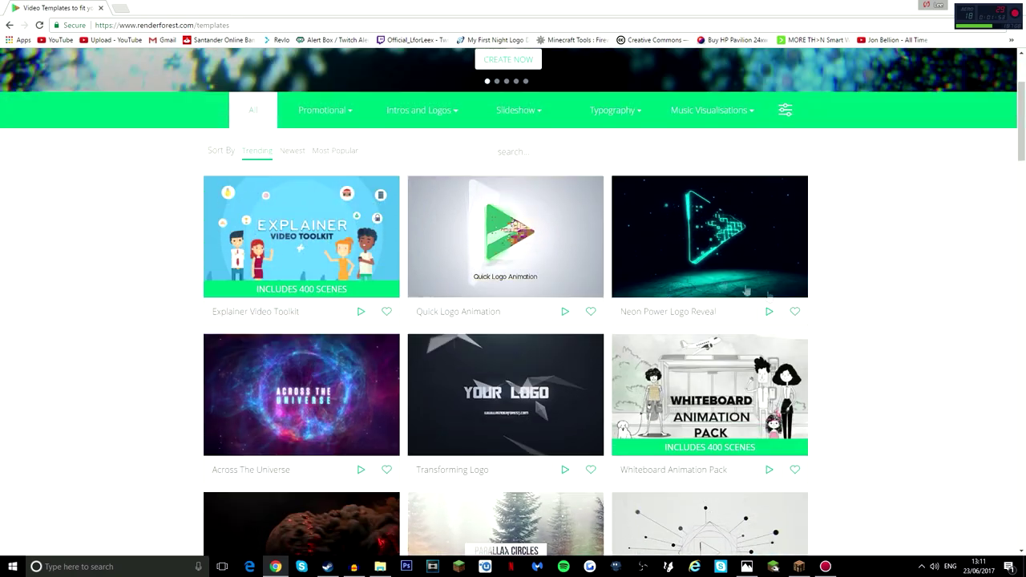
click(500, 251)
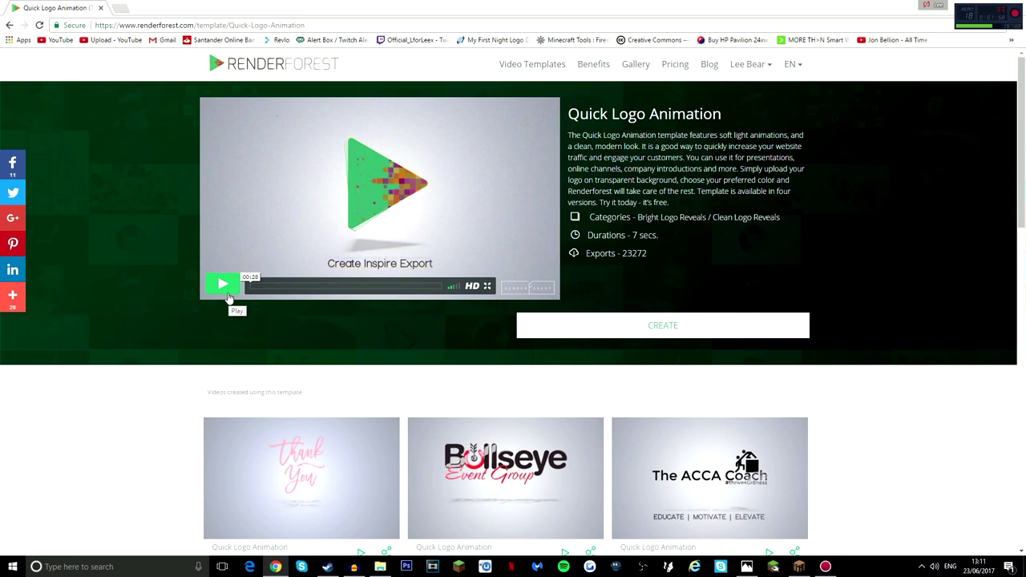
Play the Quick Logo Animation preview, then create a new project from it.
click(223, 284)
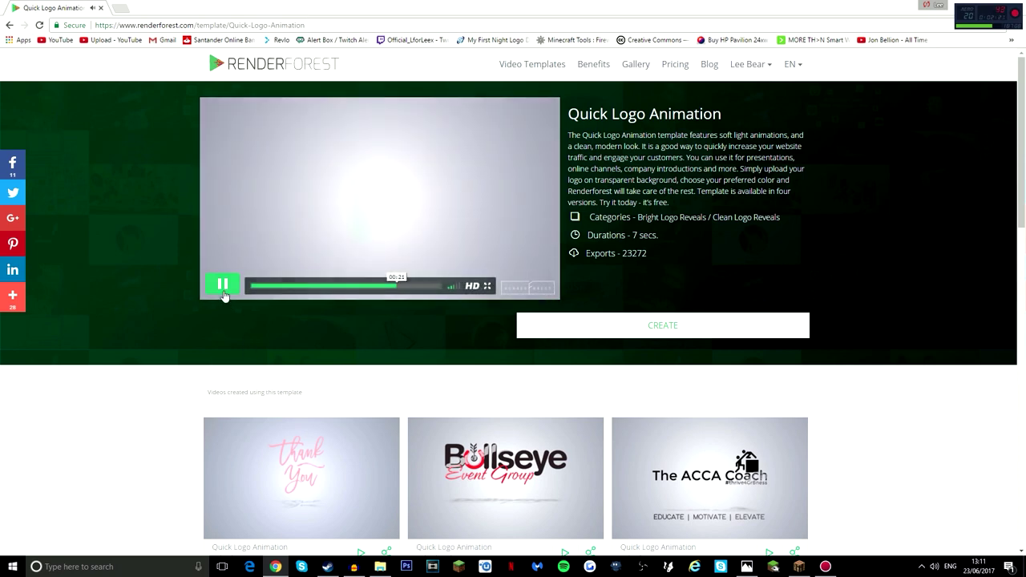
click(526, 340)
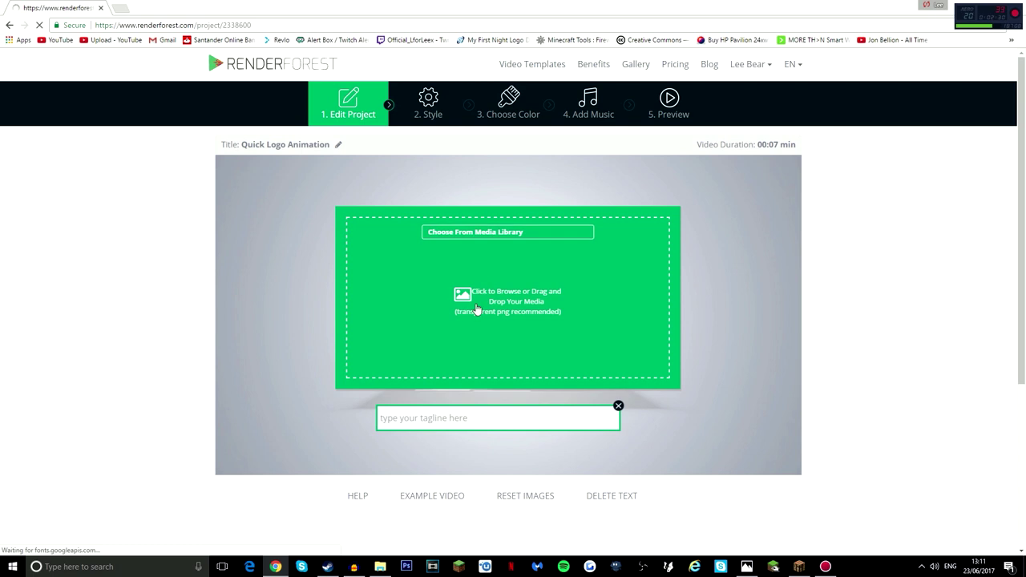
Start a computer upload from the media library and open Desktop > Thumbnail's.
click(493, 232)
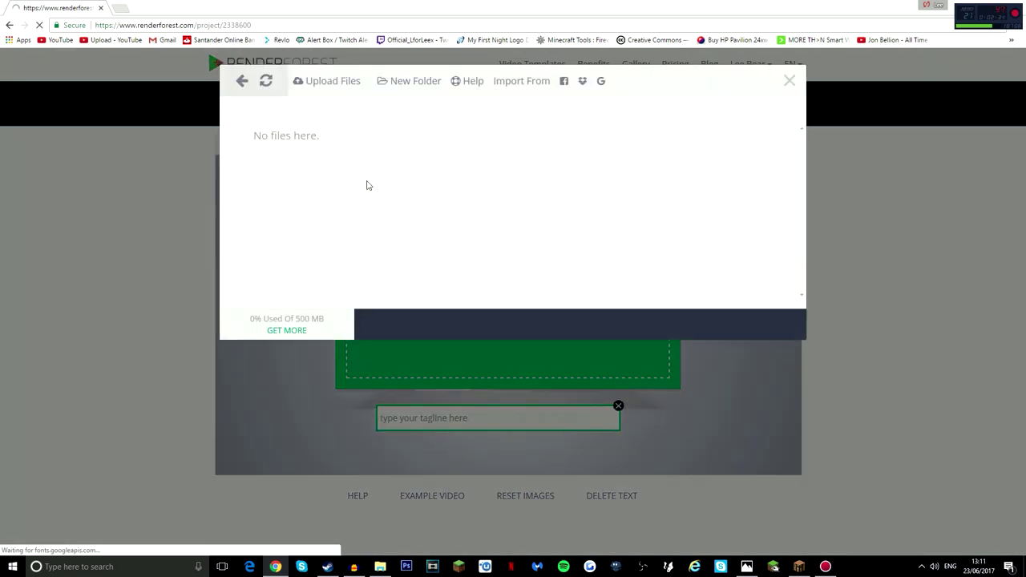
click(329, 83)
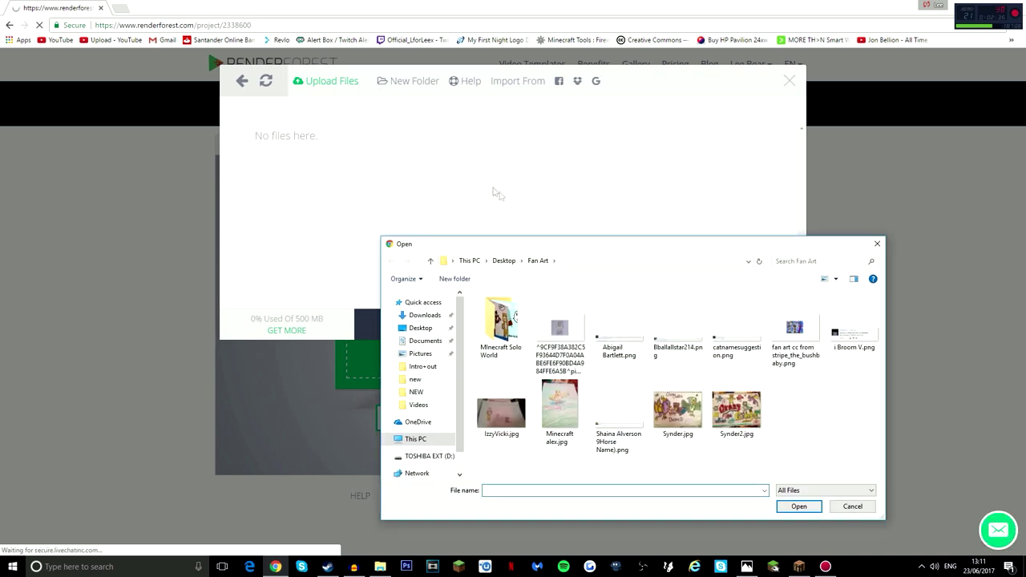
click(503, 261)
scroll(527, 313, down, 3)
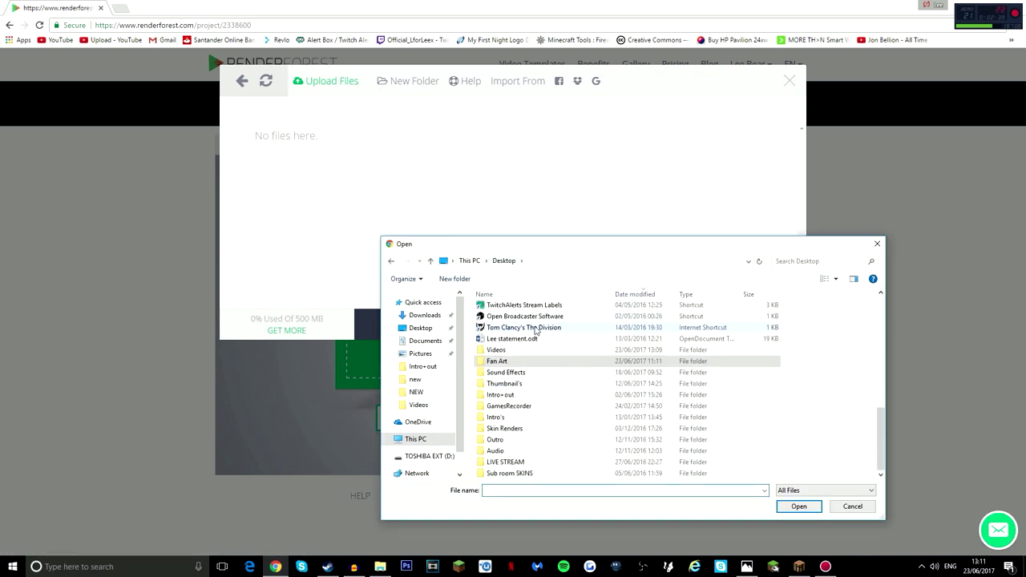
double_click(511, 388)
Find and open the Solo Lets Play folder inside Thumbnail's.
scroll(545, 376, down, 5)
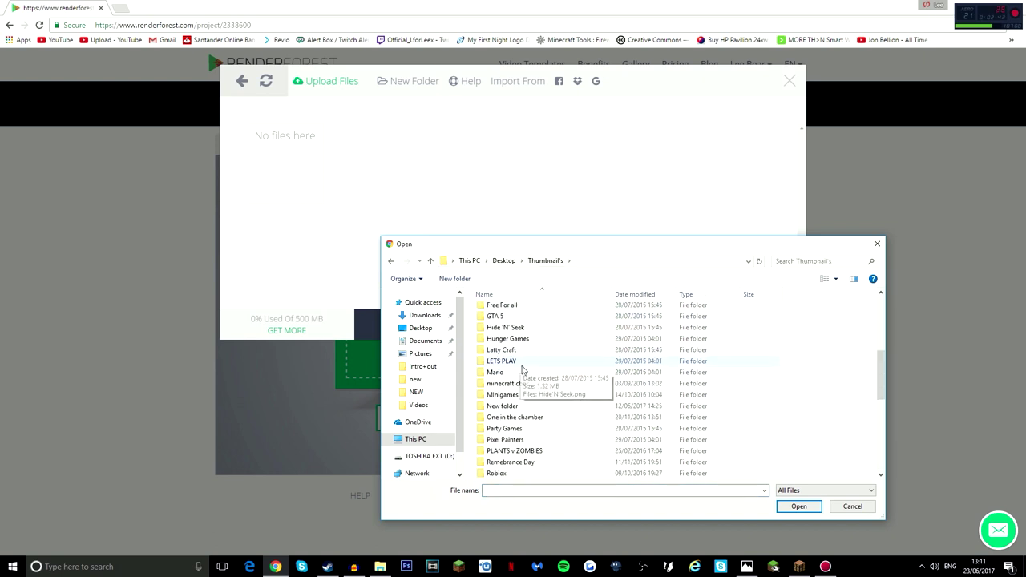
scroll(559, 386, down, 5)
scroll(559, 387, down, 3)
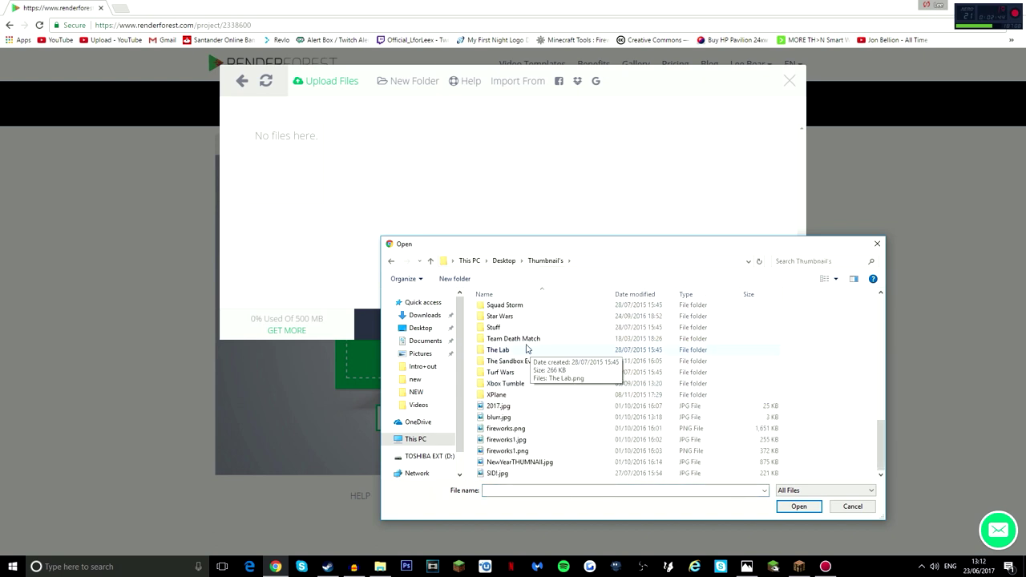
scroll(527, 345, up, 2)
scroll(527, 345, down, 2)
scroll(525, 361, up, 1)
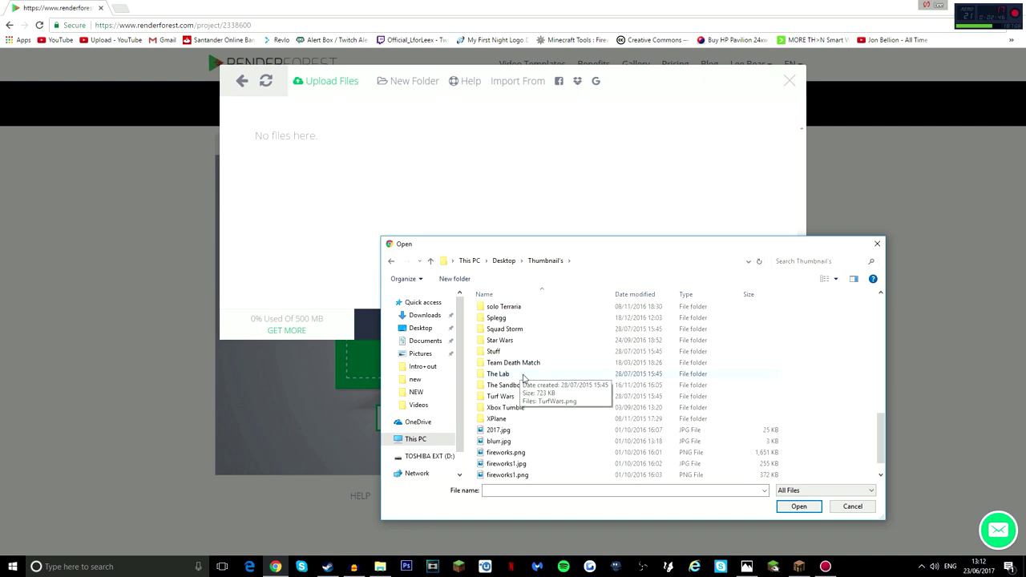
scroll(522, 379, up, 6)
scroll(524, 373, up, 3)
scroll(524, 373, down, 1)
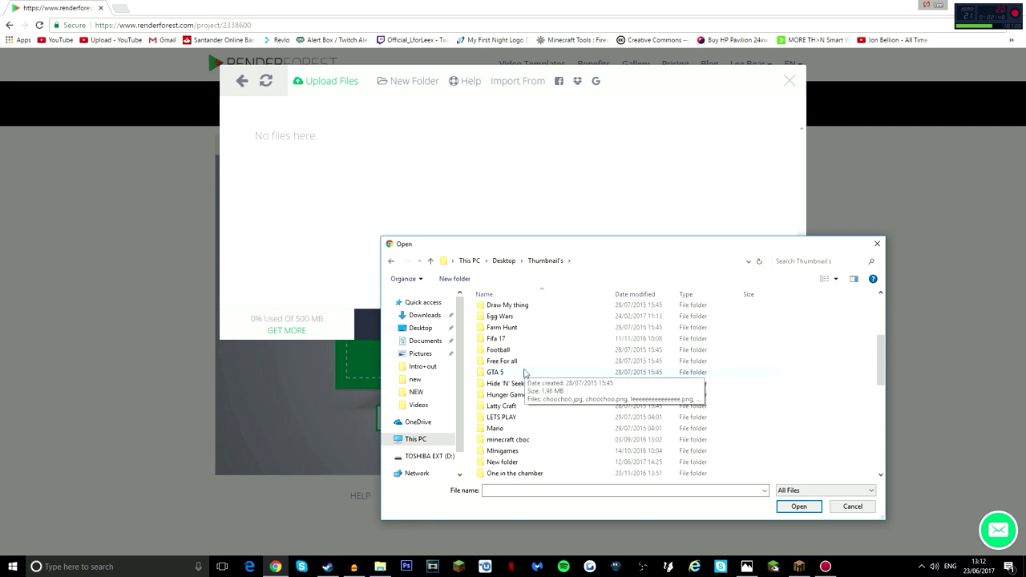
scroll(524, 371, down, 1)
scroll(524, 371, down, 2)
scroll(519, 369, down, 1)
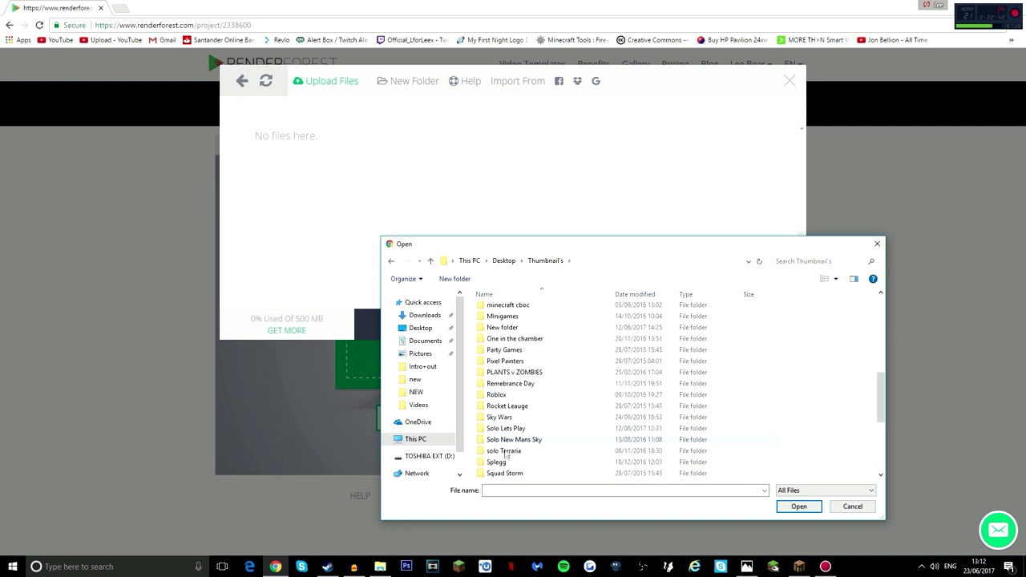
scroll(505, 449, down, 1)
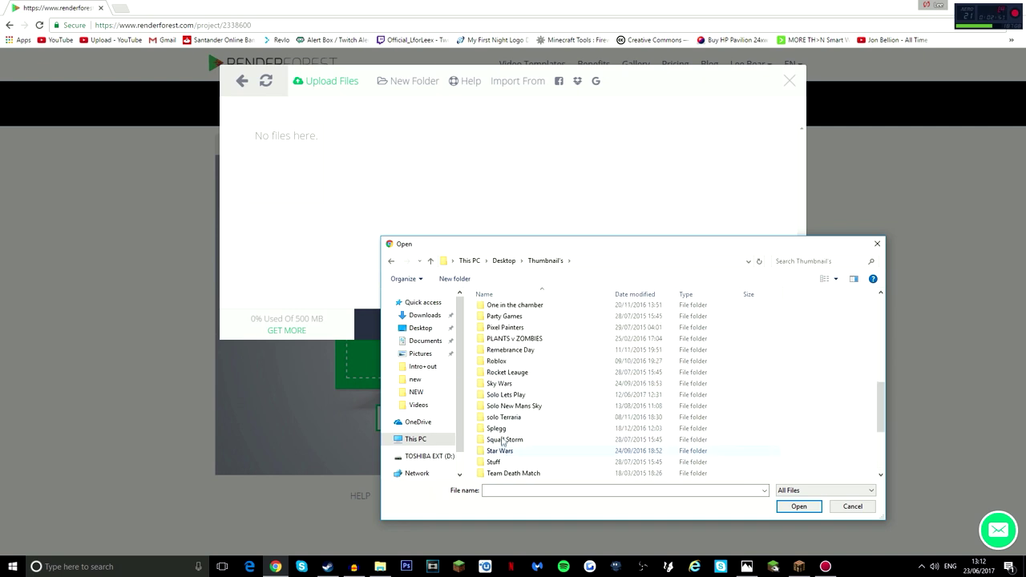
double_click(522, 396)
Upload Epsiode2OTHER2.jpg into My Images.
scroll(617, 386, down, 5)
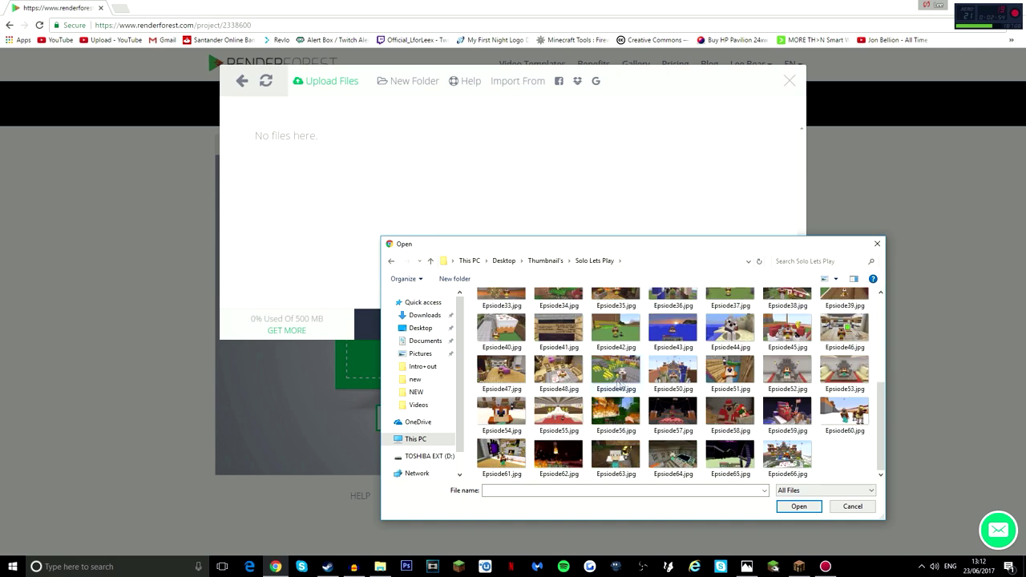
scroll(677, 395, up, 5)
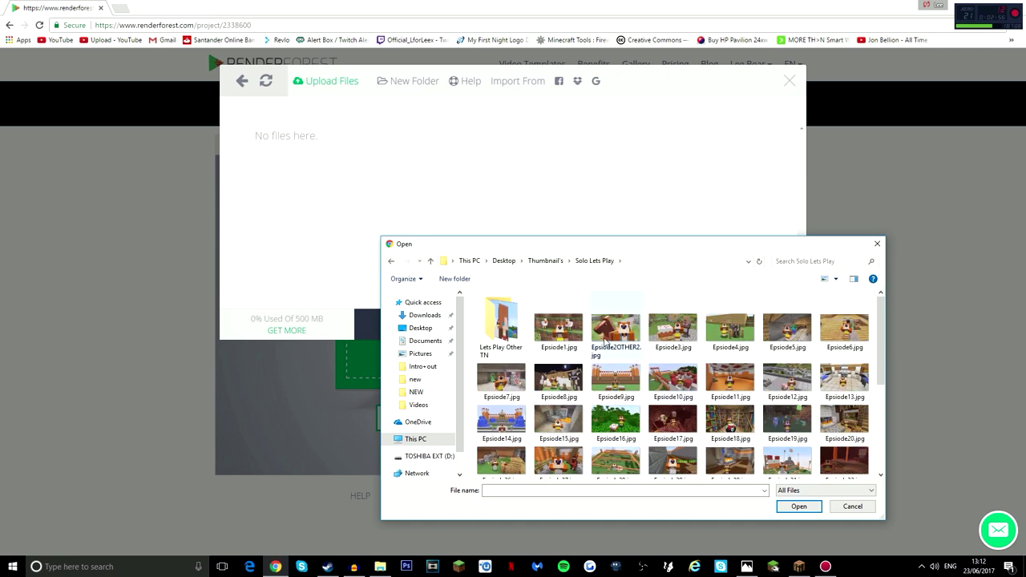
mouse_move(614, 328)
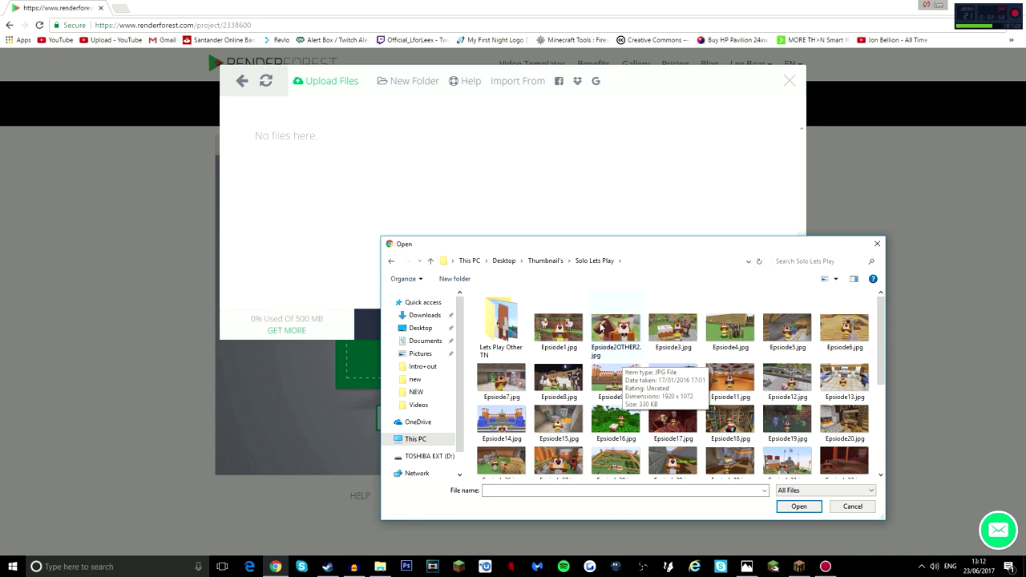
click(601, 327)
click(786, 506)
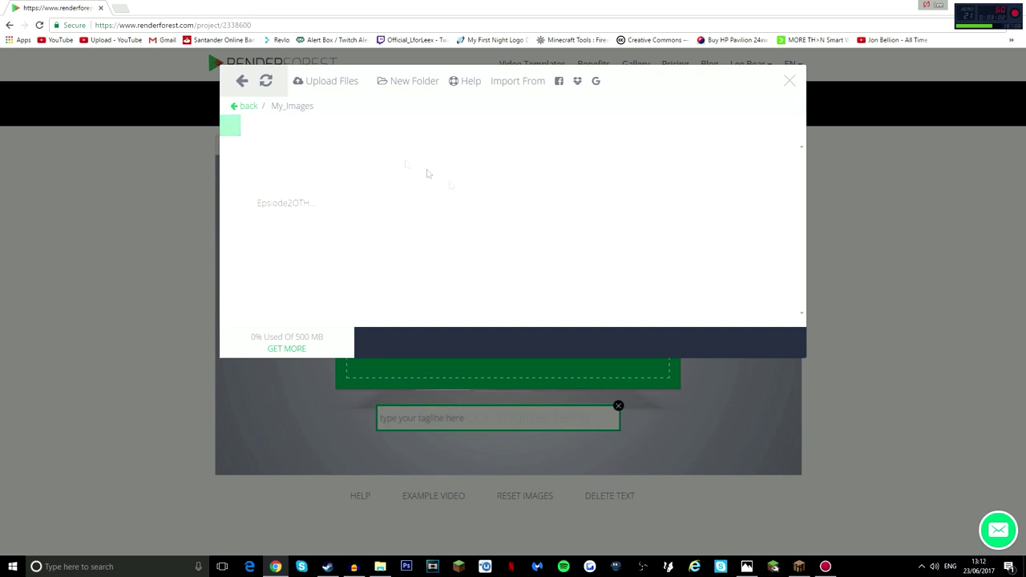
Insert the uploaded Episode 2 thumbnail into the logo placeholder and set it to Fit Image.
click(287, 144)
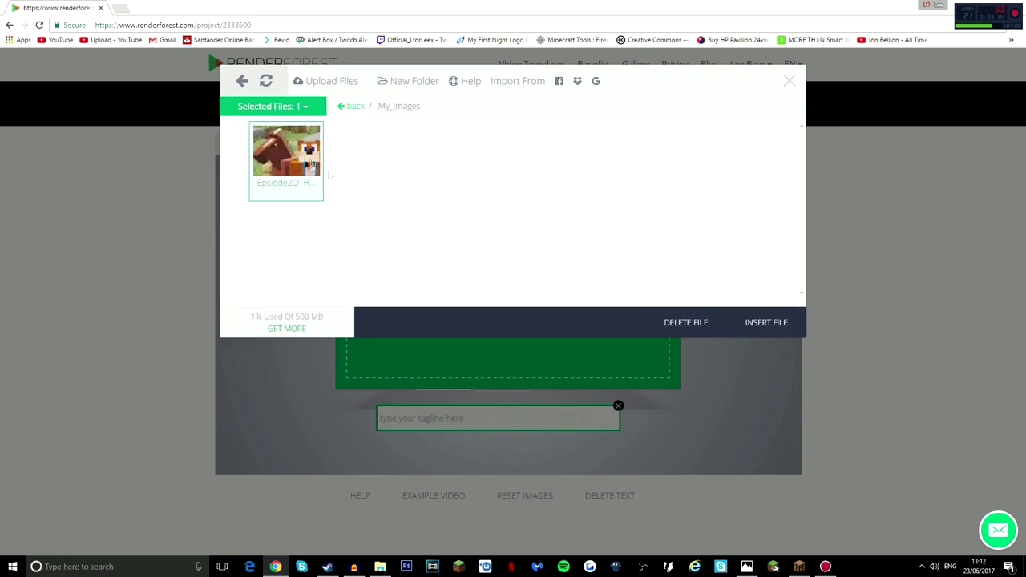
click(761, 316)
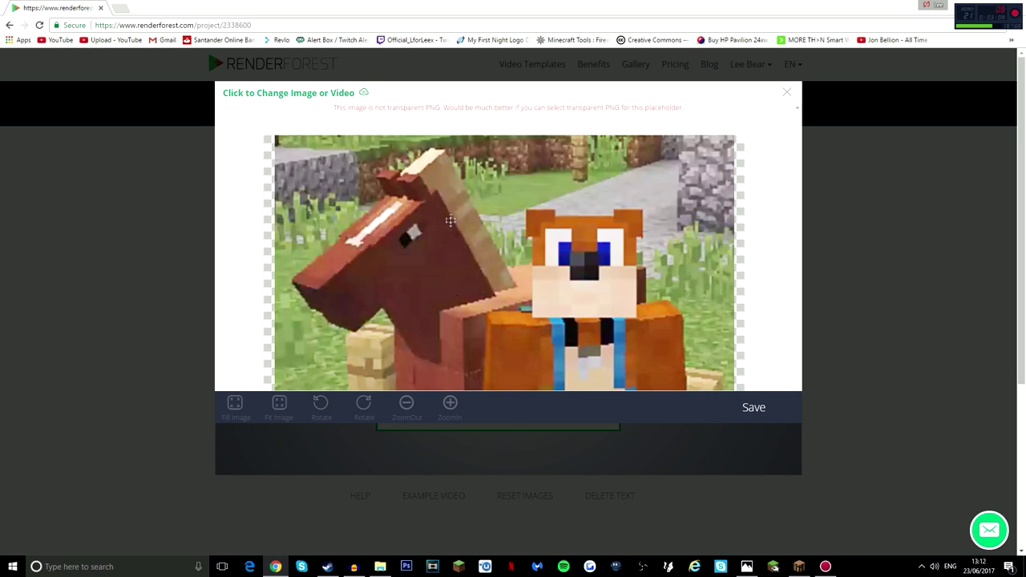
click(278, 405)
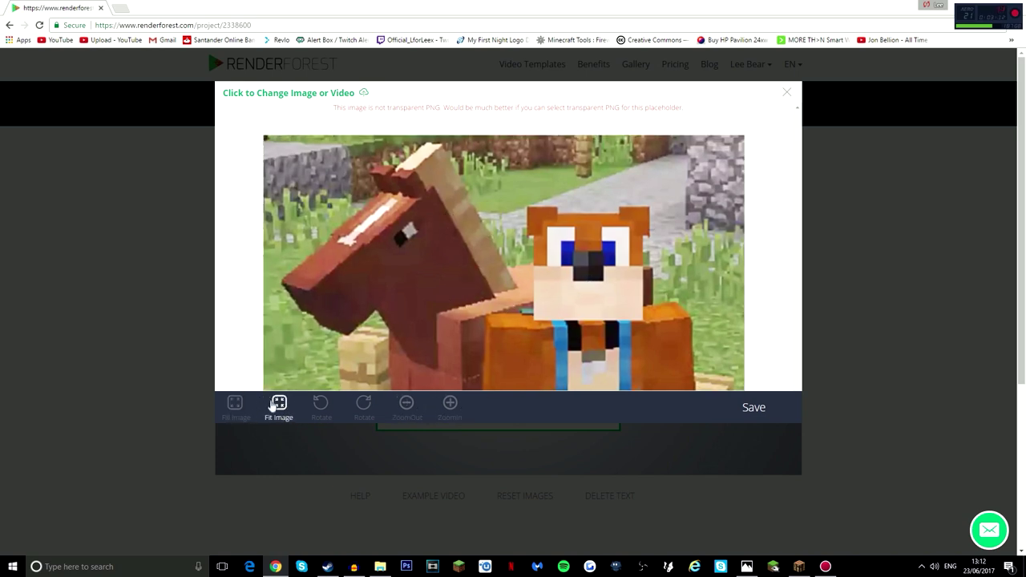
click(249, 413)
click(279, 409)
Save the logo image and enter the tagline 'Welcome back to a Lees Land of Cake Video'.
click(799, 405)
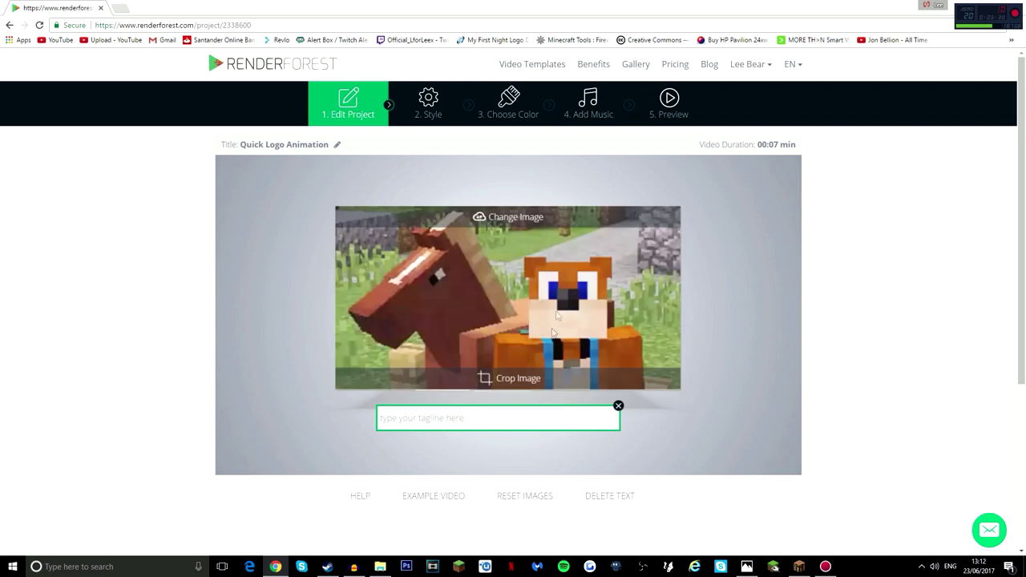
click(495, 419)
click(533, 419)
text(Welcome back to a Lees Land of Cake Video)
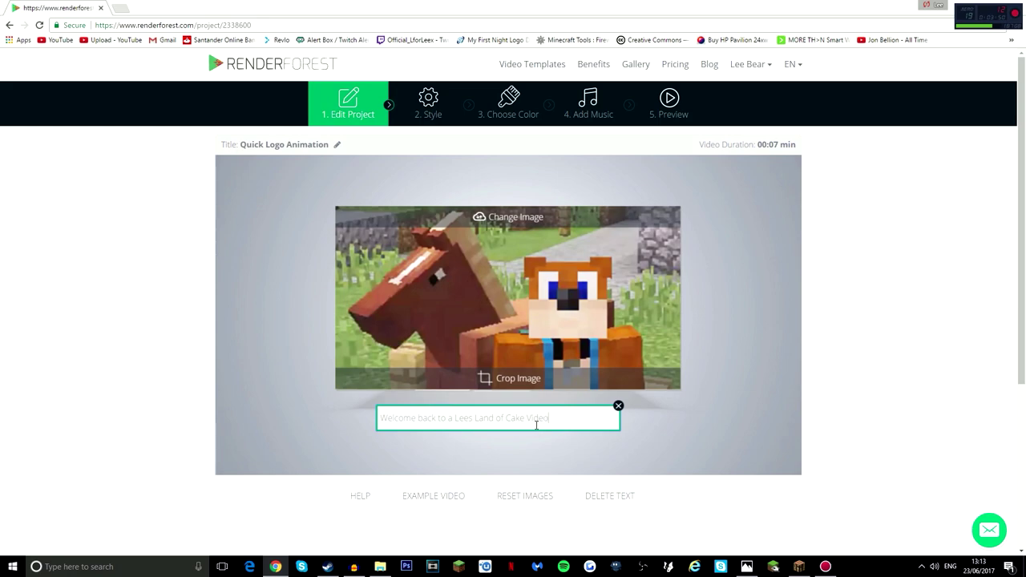
scroll(728, 424, down, 1)
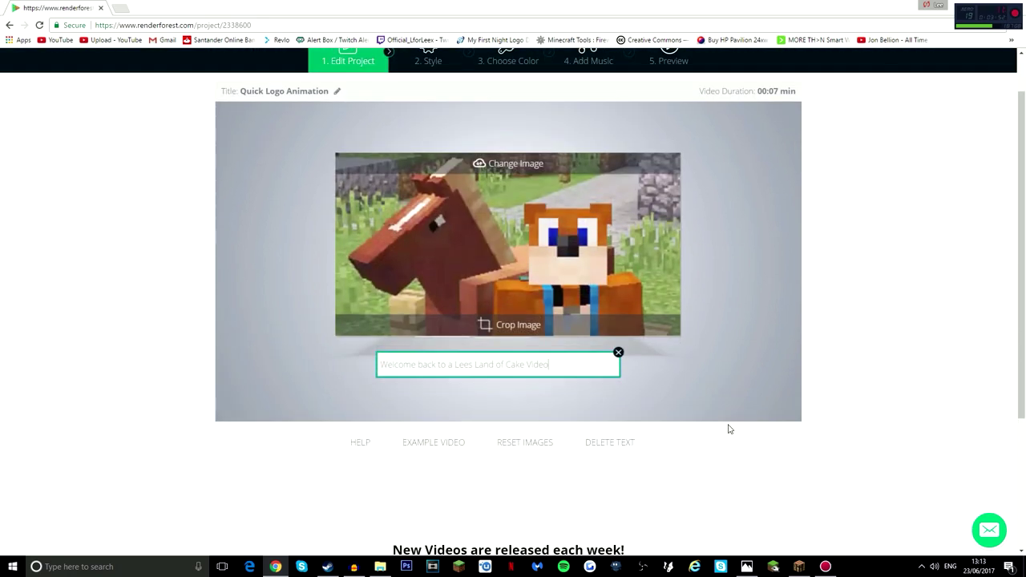
scroll(729, 423, down, 2)
scroll(729, 423, up, 2)
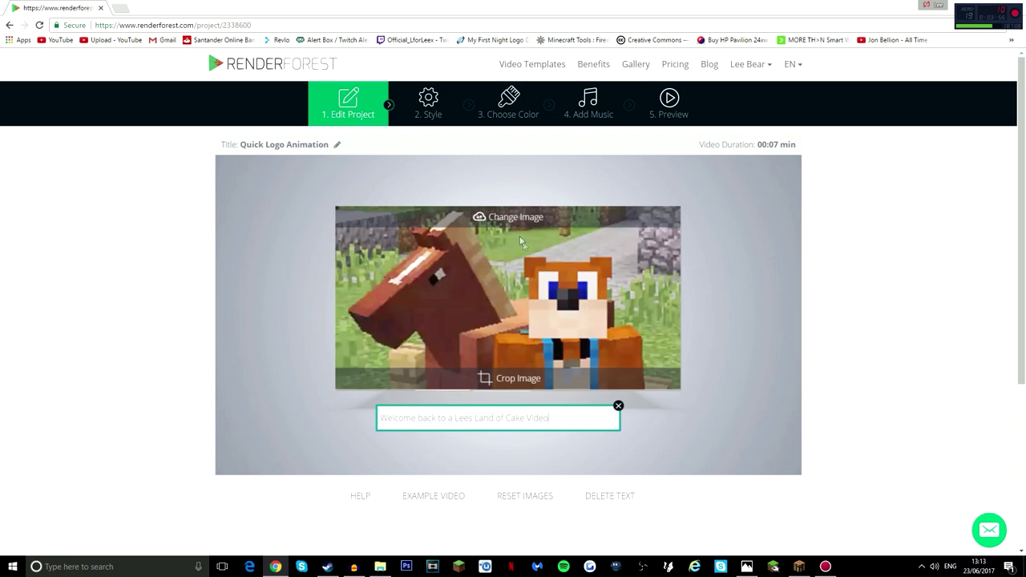
scroll(701, 371, down, 1)
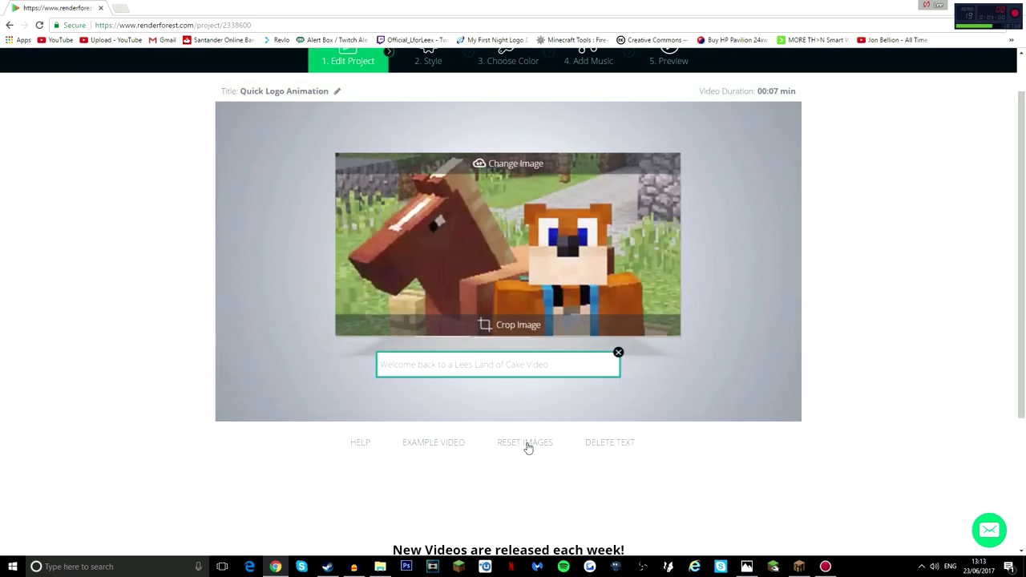
click(408, 445)
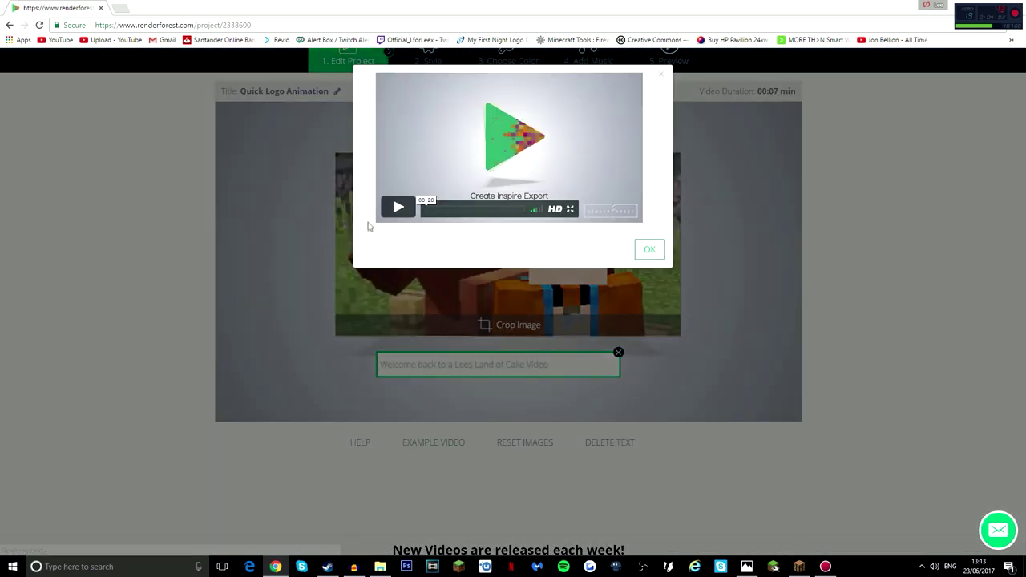
click(398, 209)
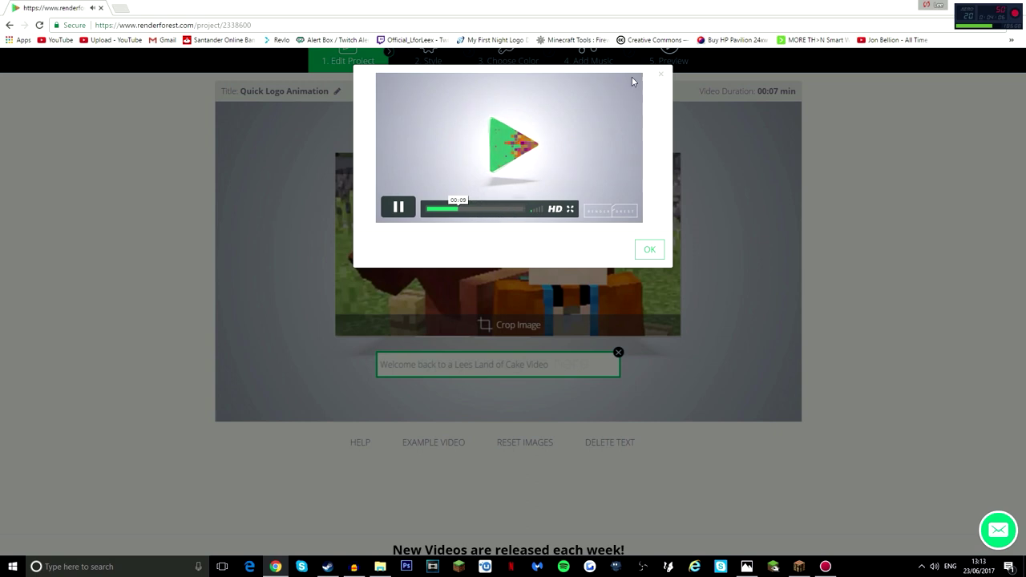
click(660, 75)
scroll(438, 310, up, 1)
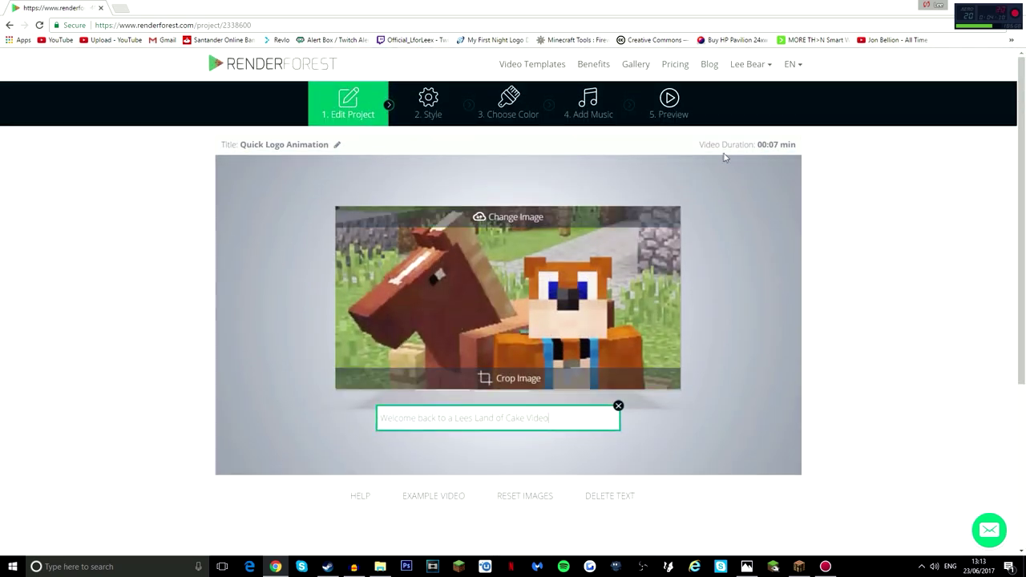
click(420, 115)
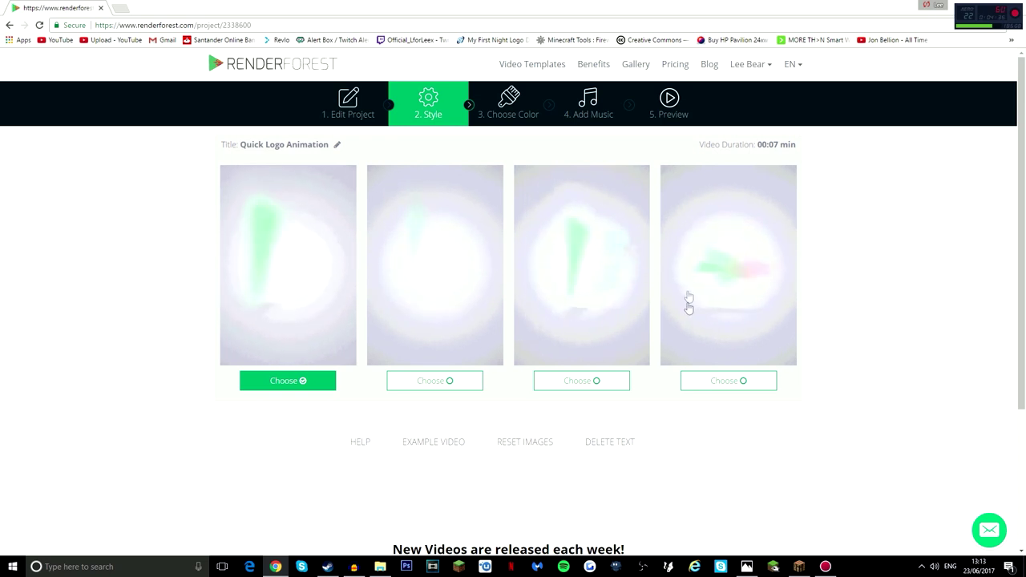
Set the animation's background colour to yellow in the Choose Color picker.
click(743, 387)
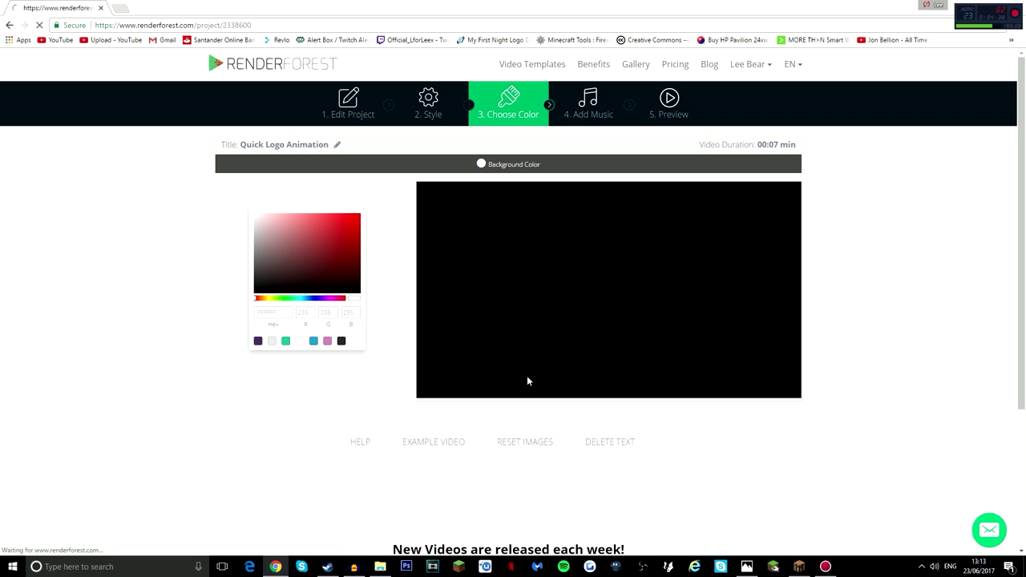
drag(329, 273, 331, 253)
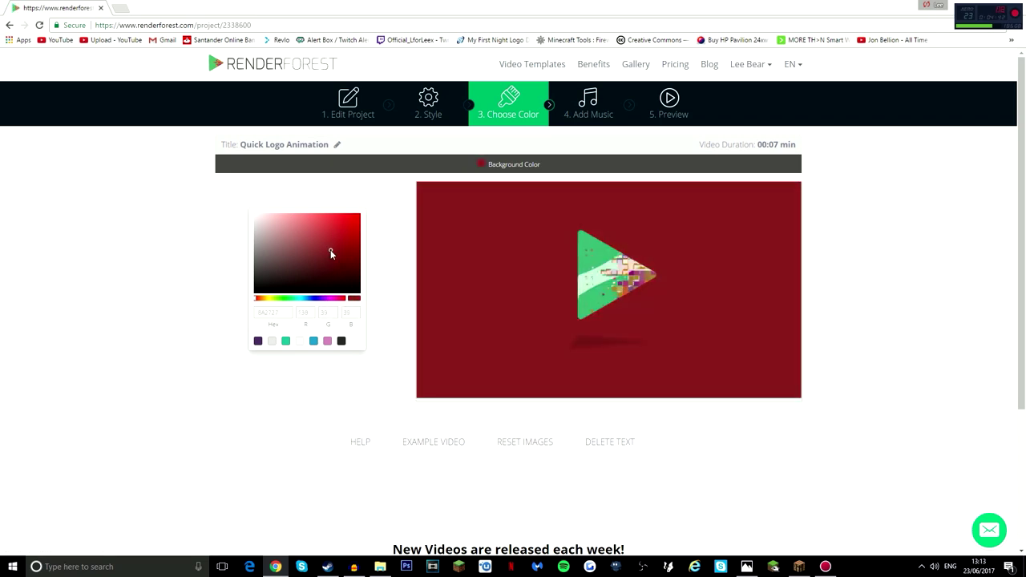
drag(331, 253, 369, 209)
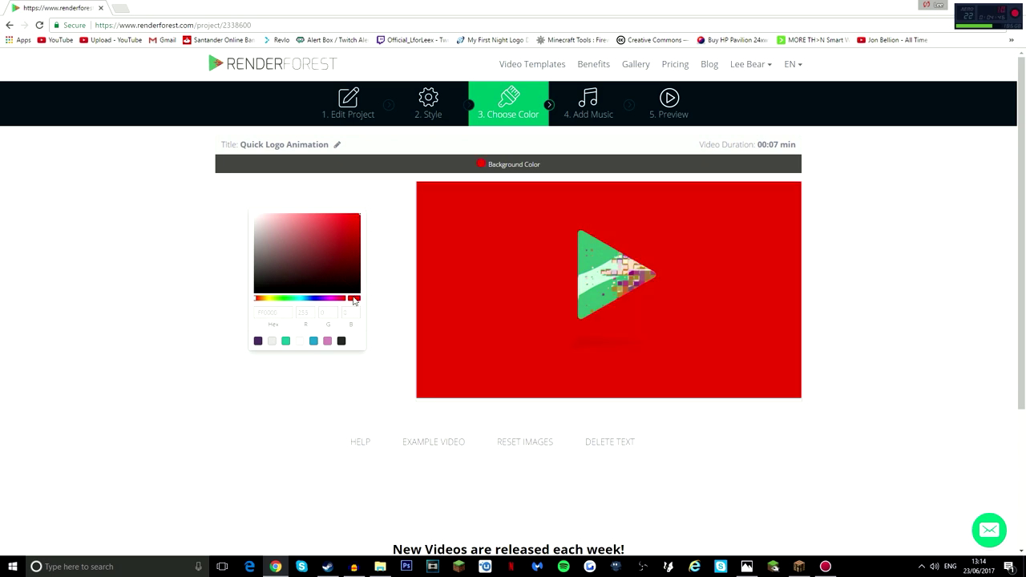
drag(267, 300, 285, 300)
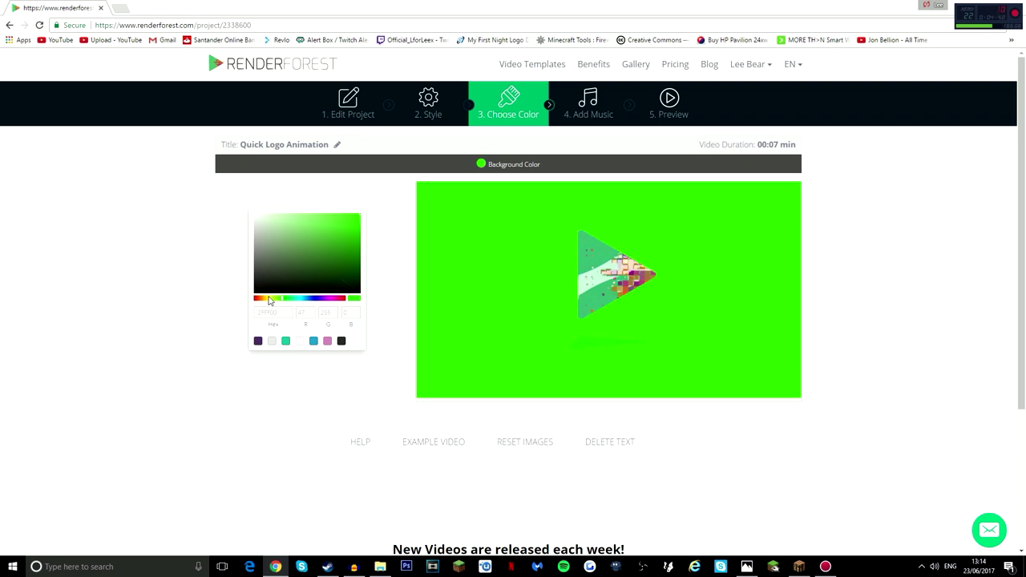
click(270, 300)
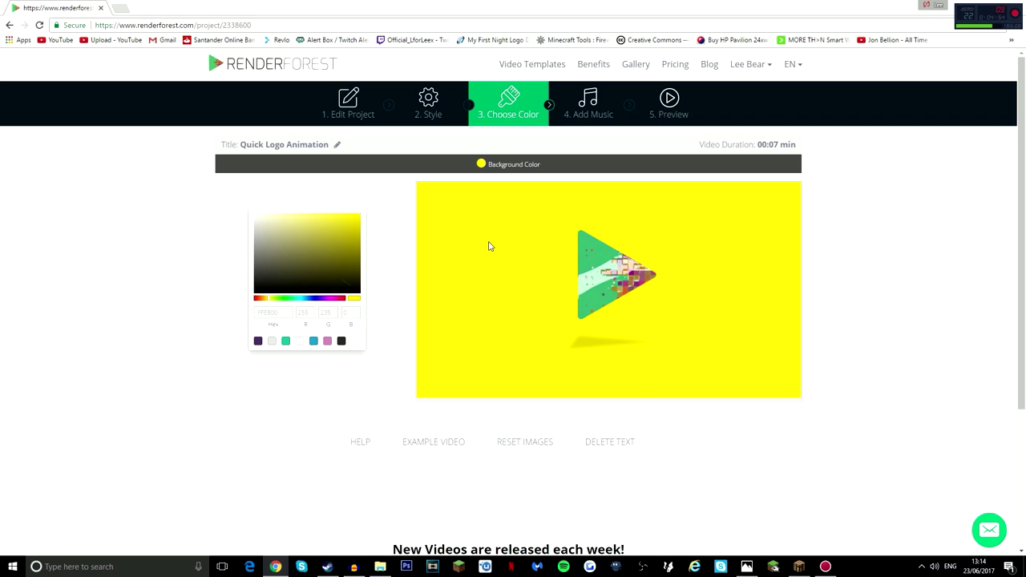
click(599, 117)
Preview the Acoustic Guitar and Bright Orchestral Inspiration tracks in the music library.
scroll(362, 382, down, 2)
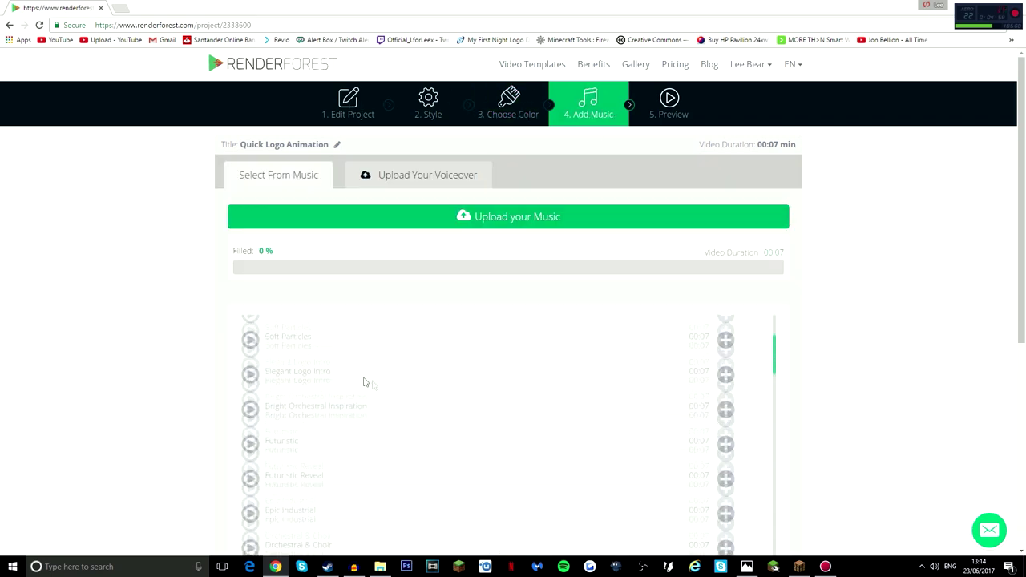
scroll(362, 382, up, 2)
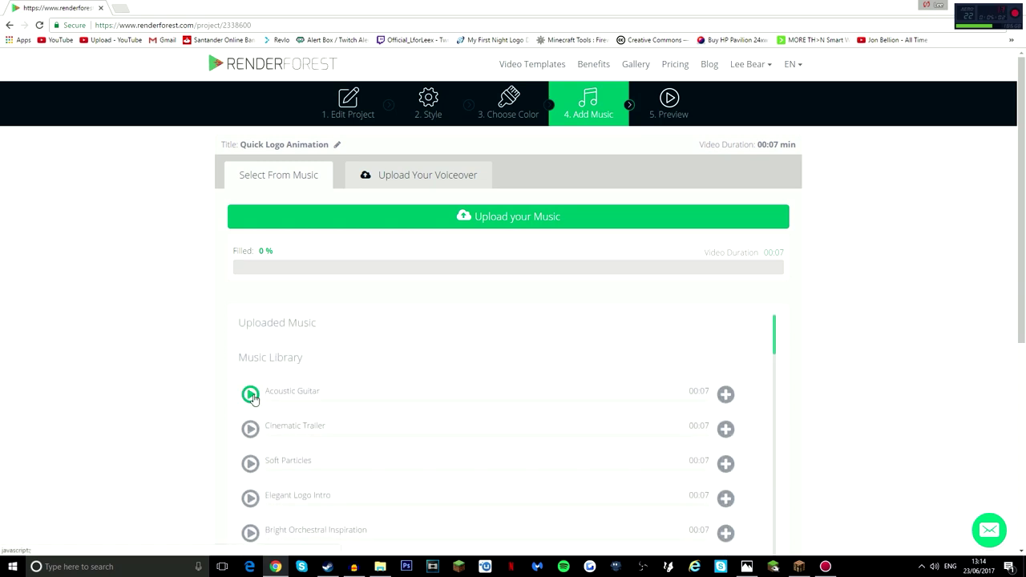
click(251, 395)
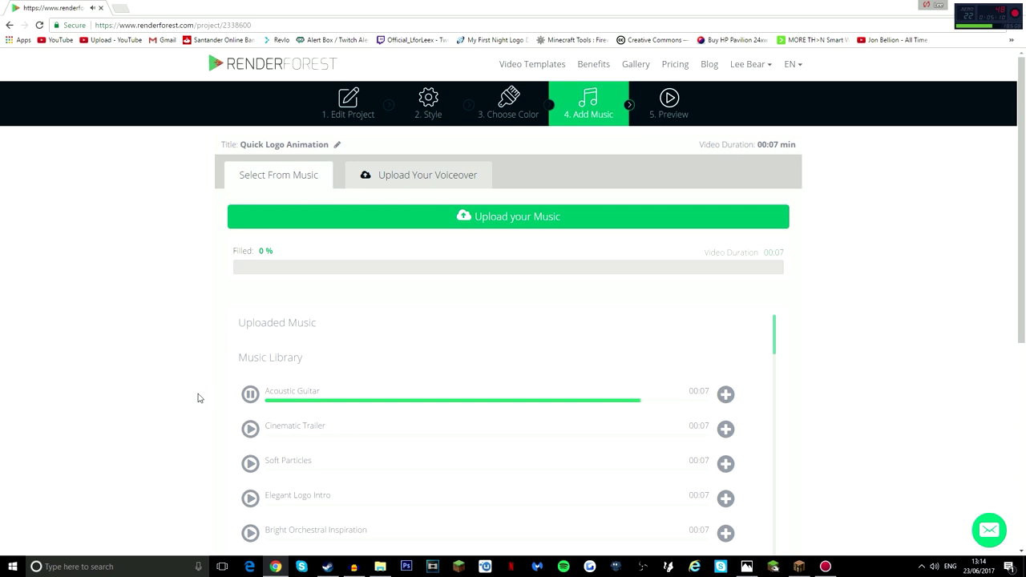
scroll(198, 392, down, 1)
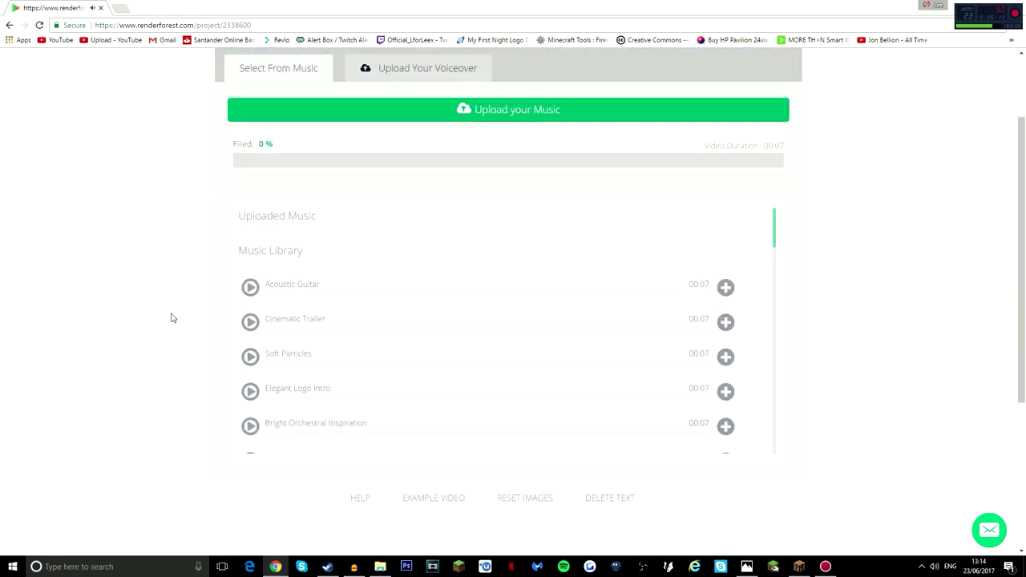
click(250, 433)
scroll(216, 389, down, 1)
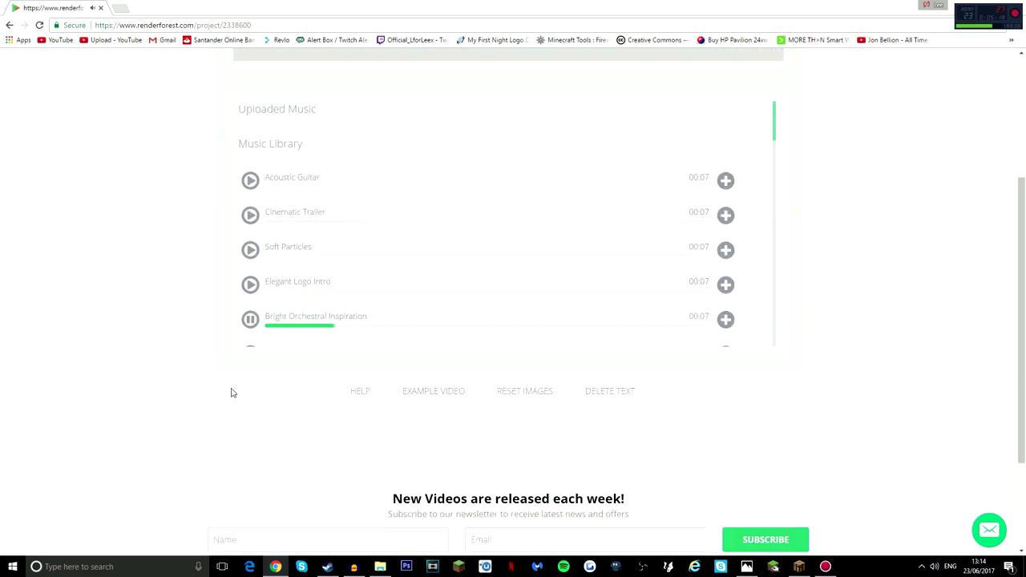
scroll(340, 324, down, 1)
scroll(328, 325, down, 2)
scroll(149, 334, up, 1)
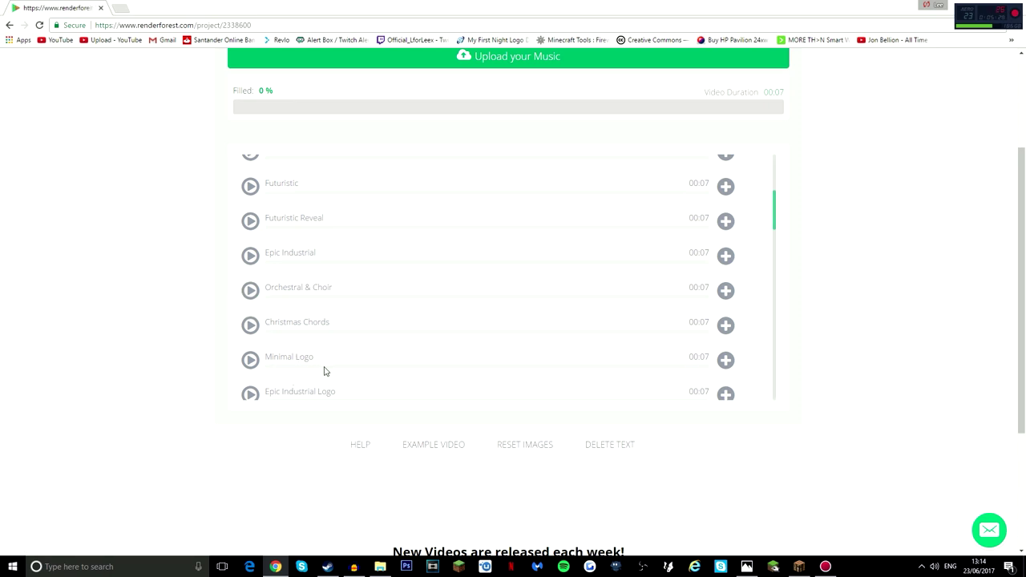
Preview the Christmas Chords track and scroll further down the track list.
click(250, 325)
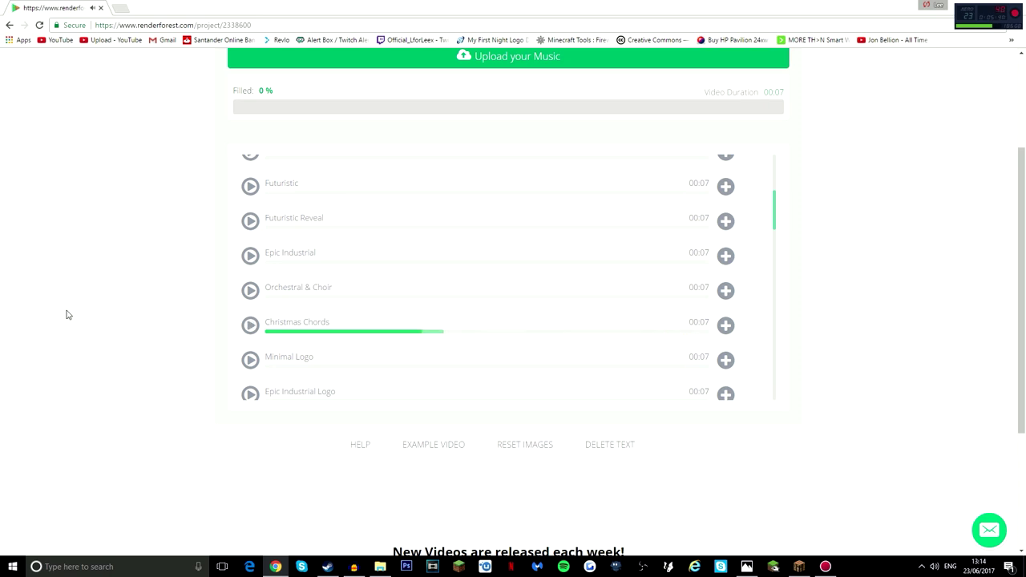
scroll(255, 319, down, 3)
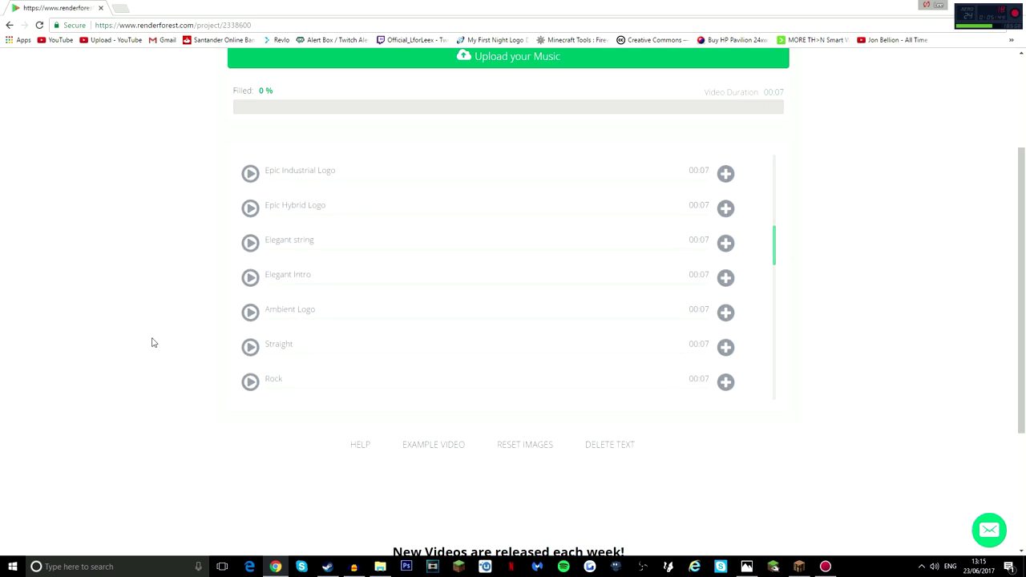
scroll(286, 325, down, 5)
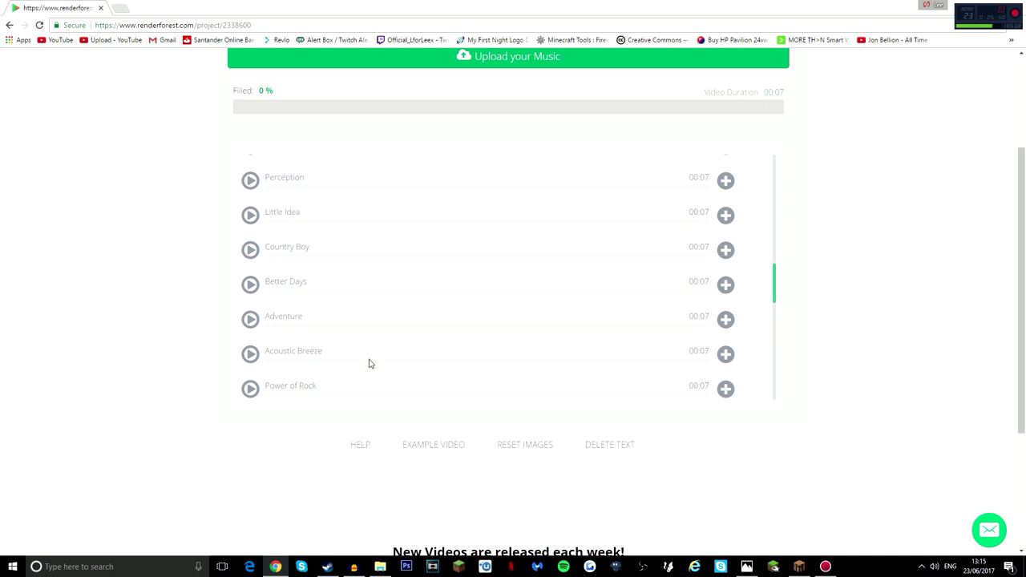
scroll(369, 363, down, 5)
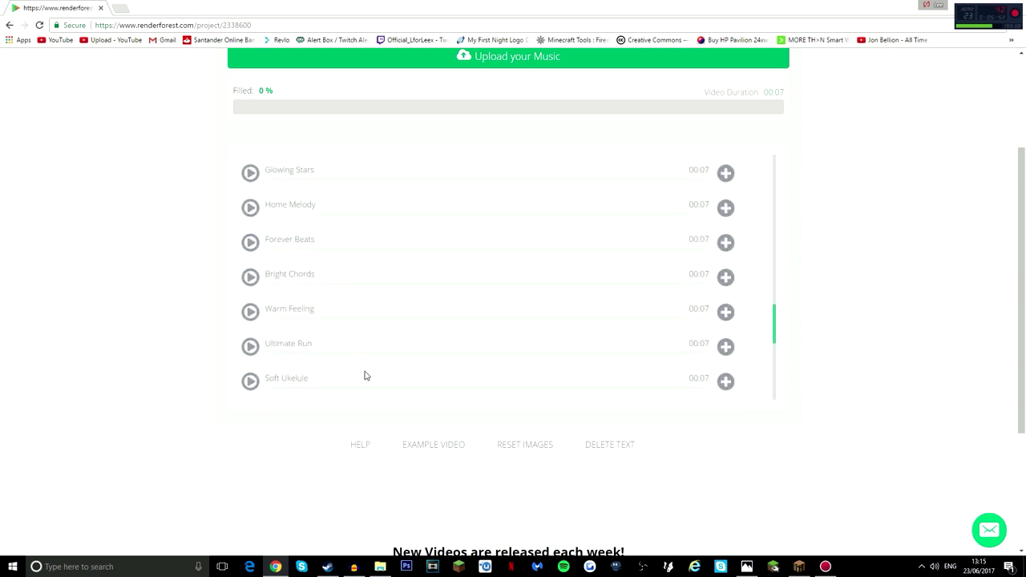
scroll(363, 365, down, 3)
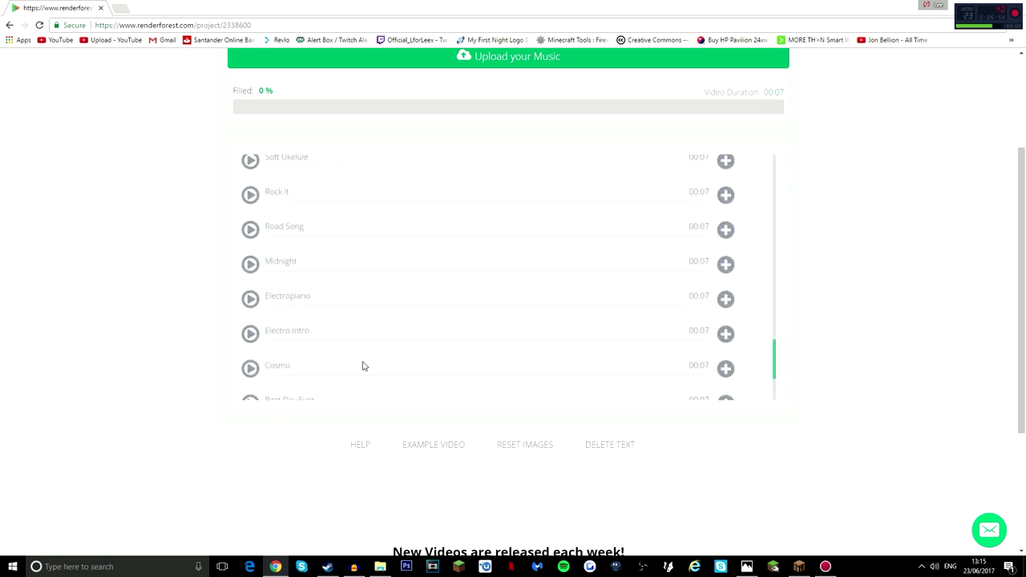
scroll(359, 369, down, 2)
scroll(360, 370, down, 2)
scroll(362, 370, down, 1)
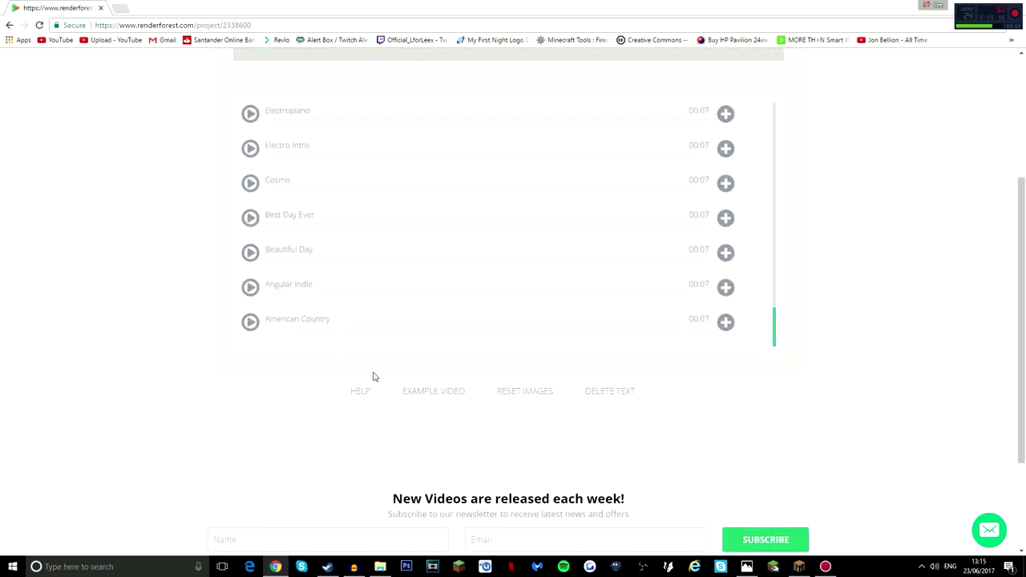
Preview Beautiful Day and add it as the soundtrack, filling 100% of the video.
scroll(316, 323, up, 3)
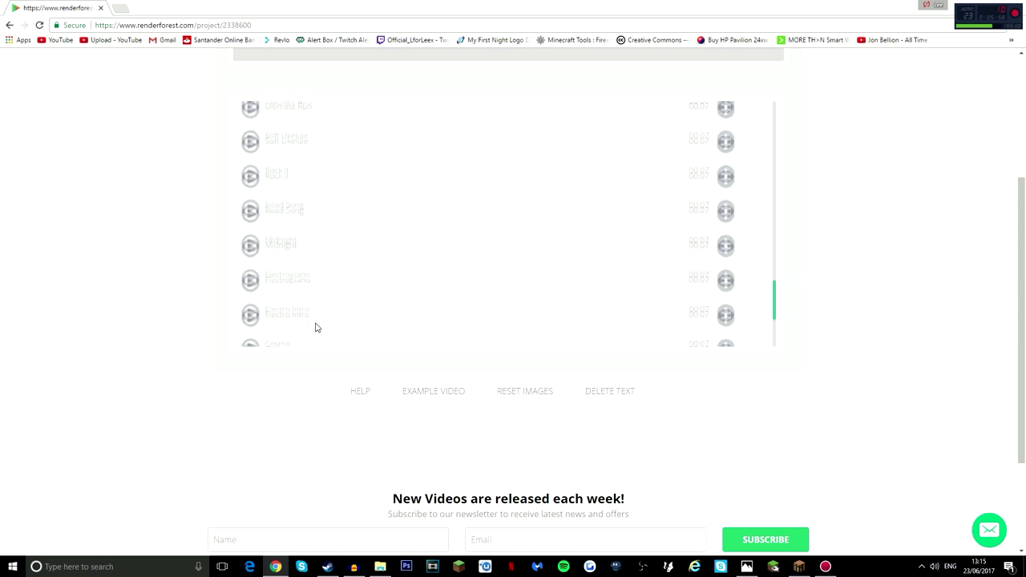
scroll(316, 324, down, 3)
scroll(273, 315, down, 1)
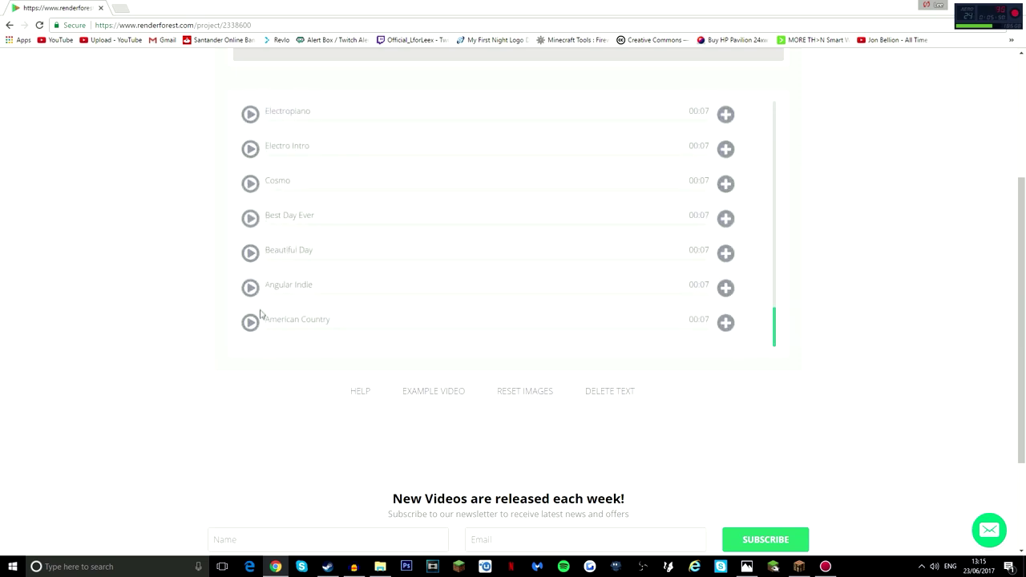
scroll(261, 317, down, 1)
click(243, 198)
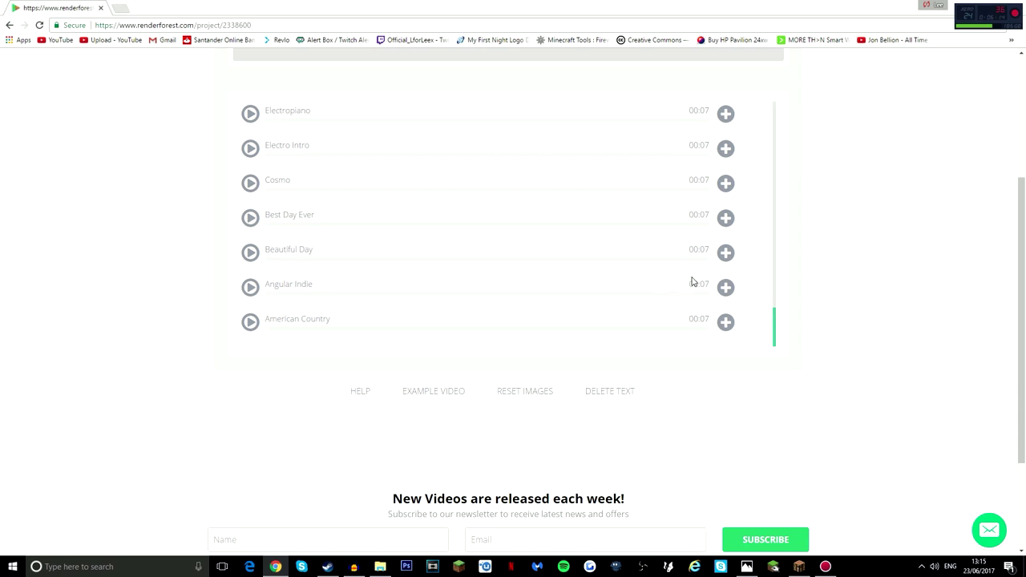
click(727, 253)
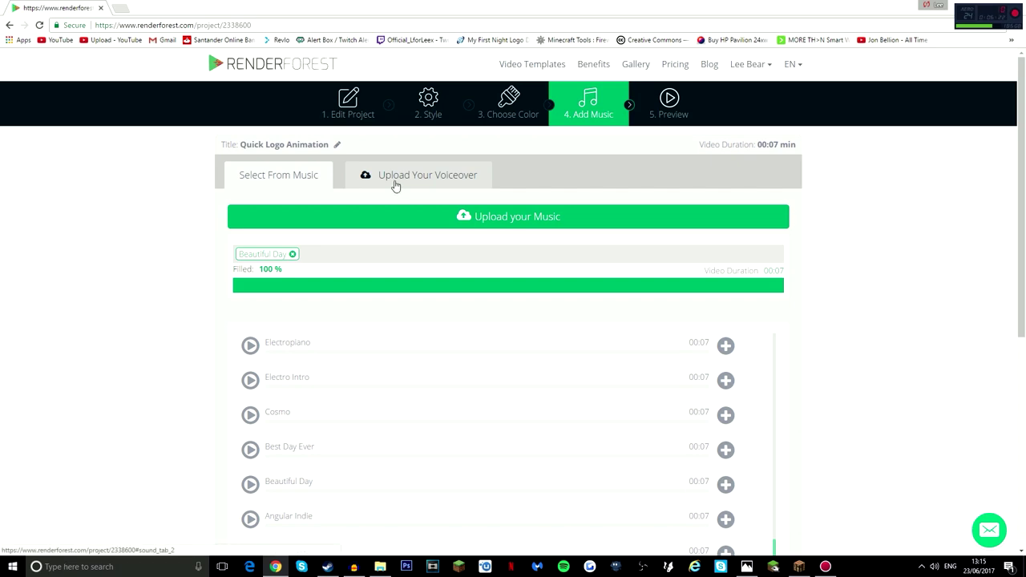
Glance at the voiceover tab, then open the file picker to upload your own music.
scroll(161, 279, down, 3)
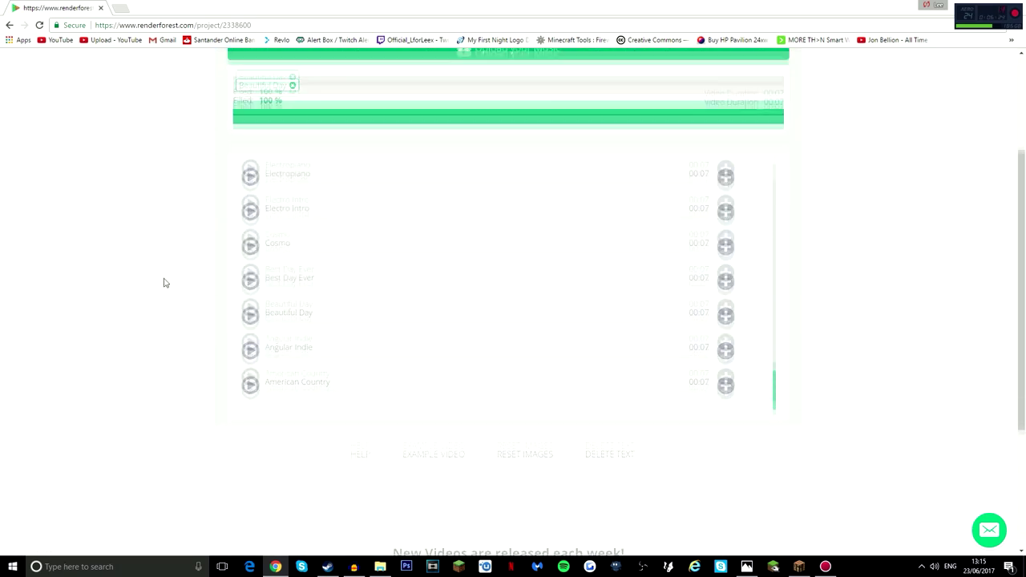
scroll(160, 275, up, 3)
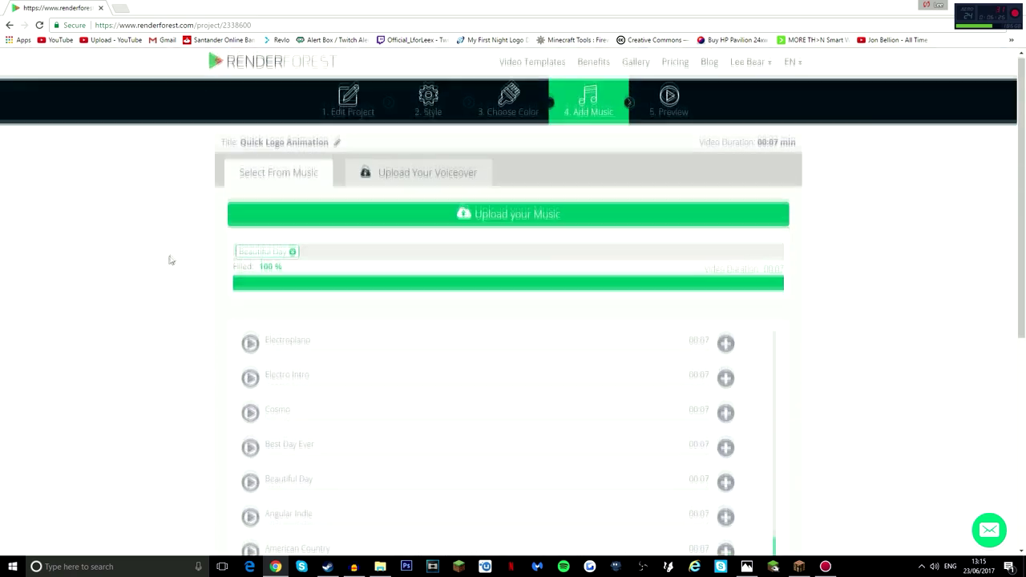
click(361, 176)
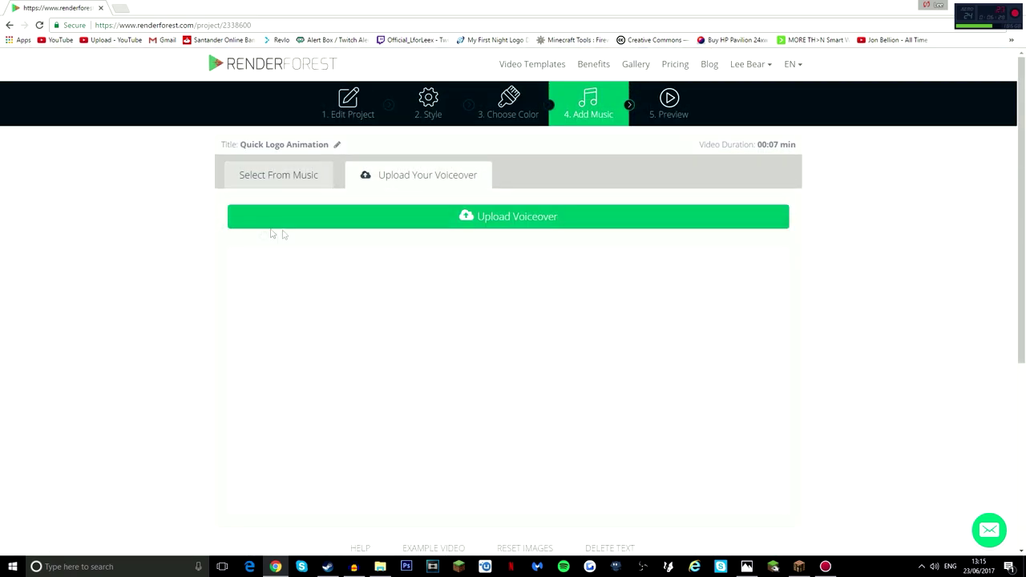
click(273, 180)
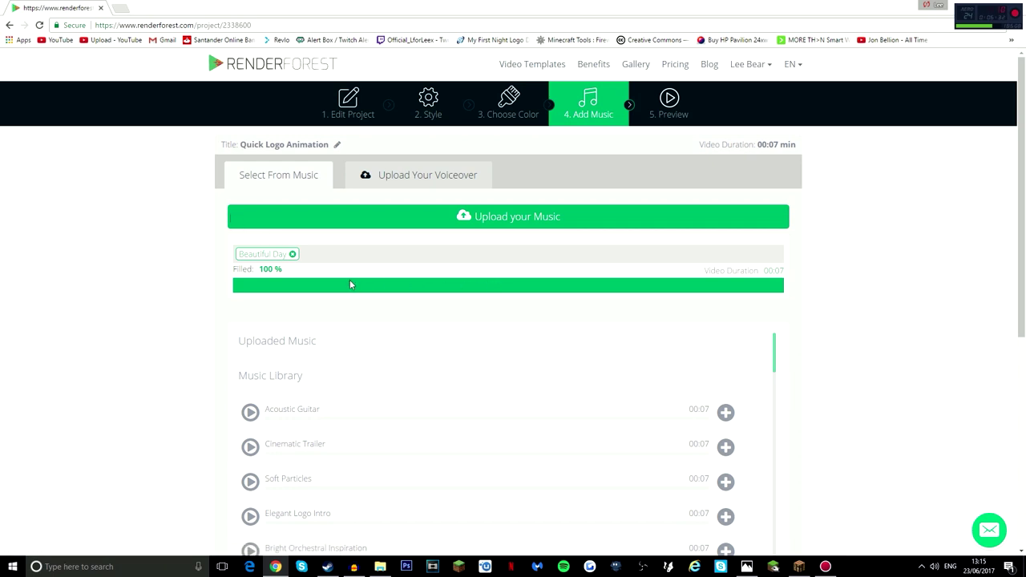
click(477, 215)
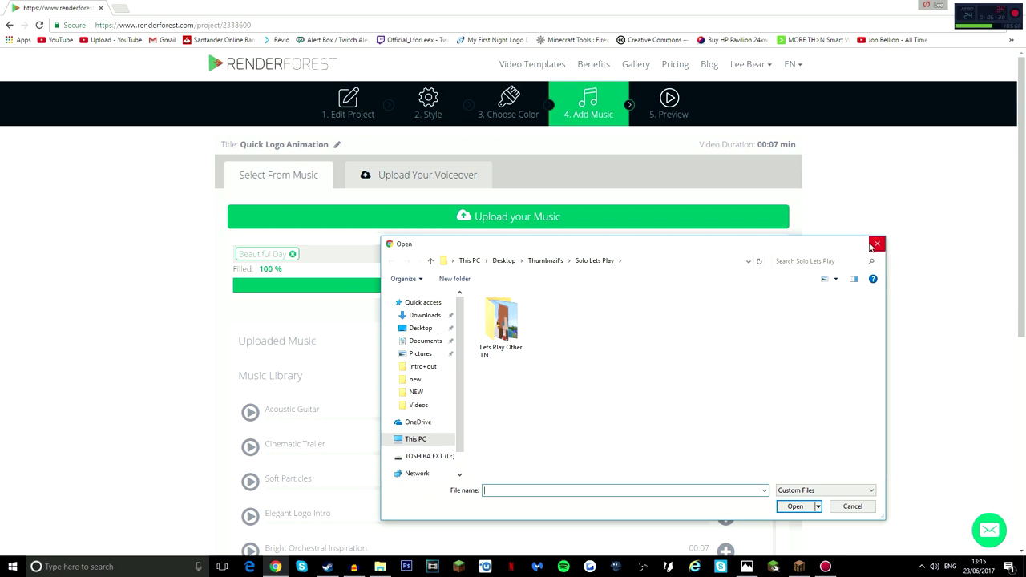
Cancel the music upload and send the Quick Logo Animation to render via Preview.
click(875, 244)
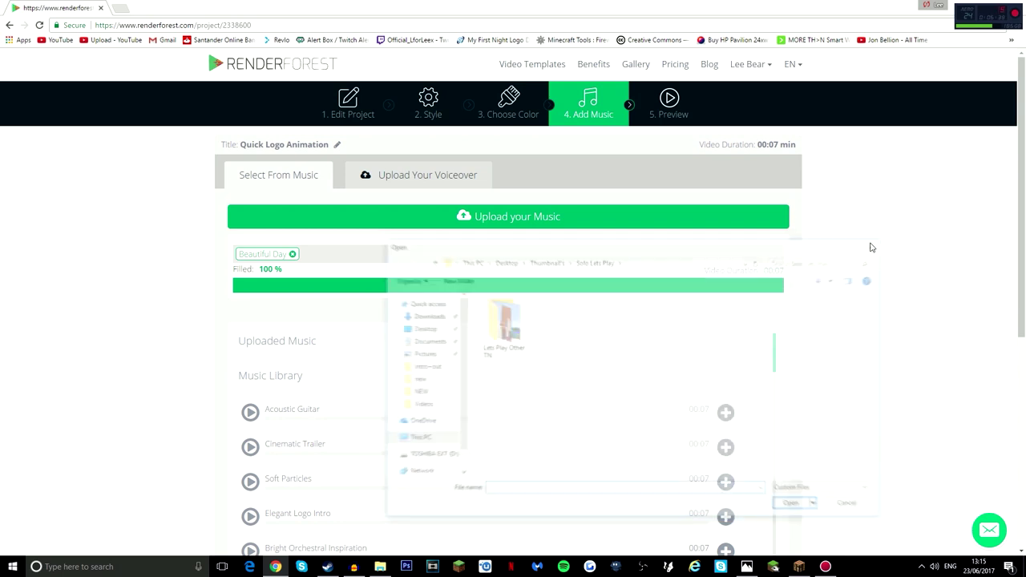
click(659, 111)
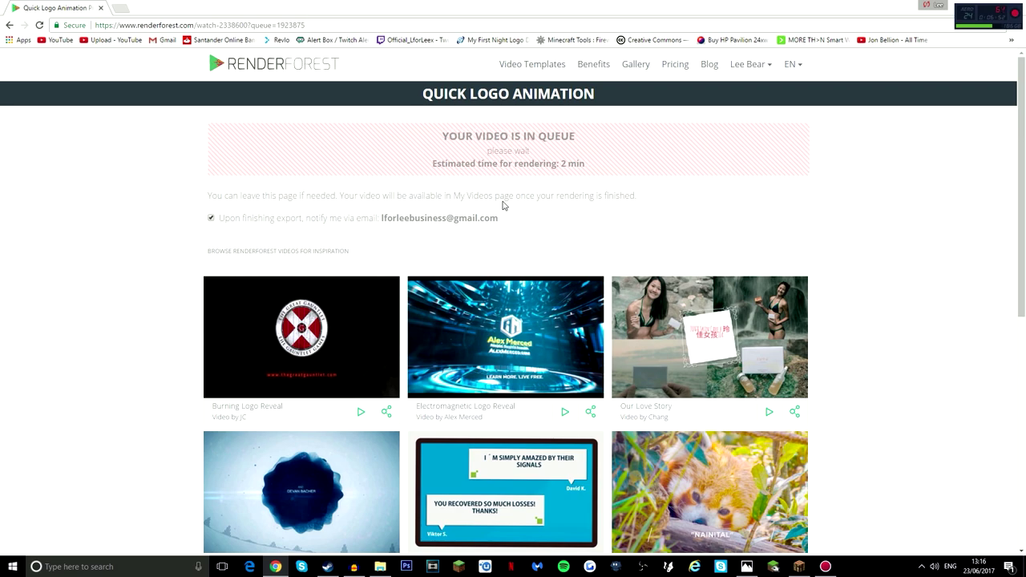
scroll(393, 341, down, 1)
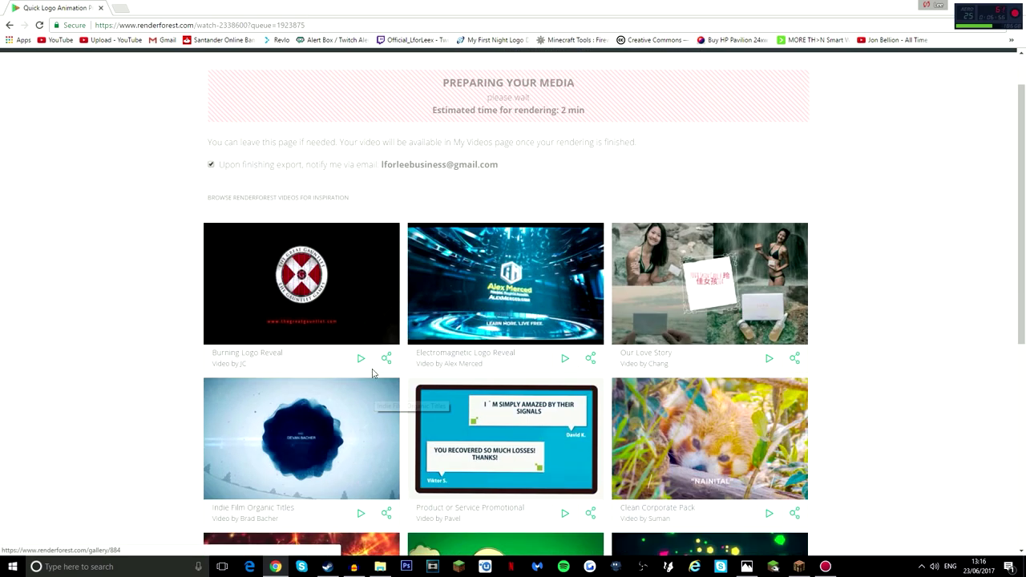
Play the Burning Logo Reveal sample video, then close it.
click(361, 358)
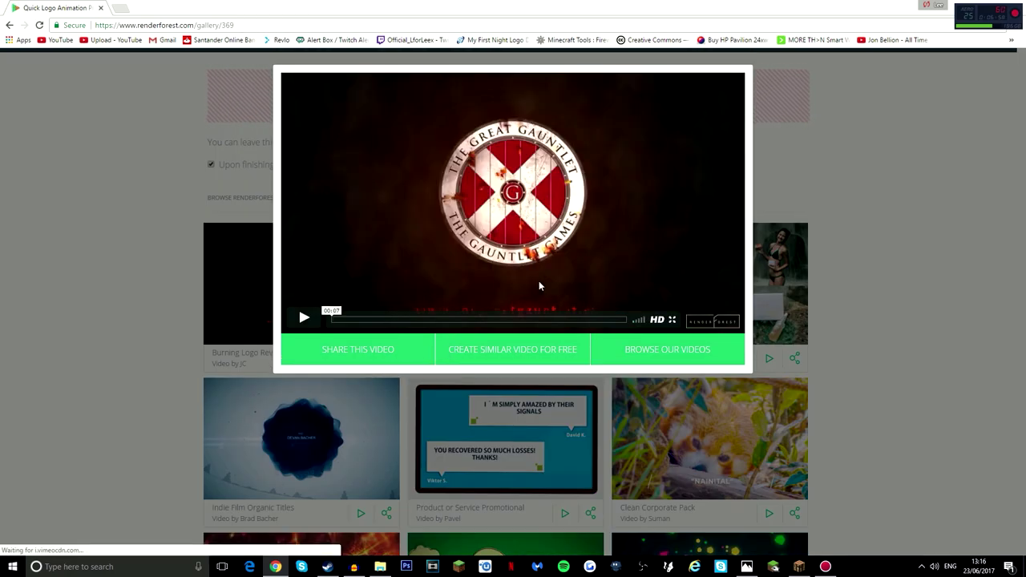
click(304, 320)
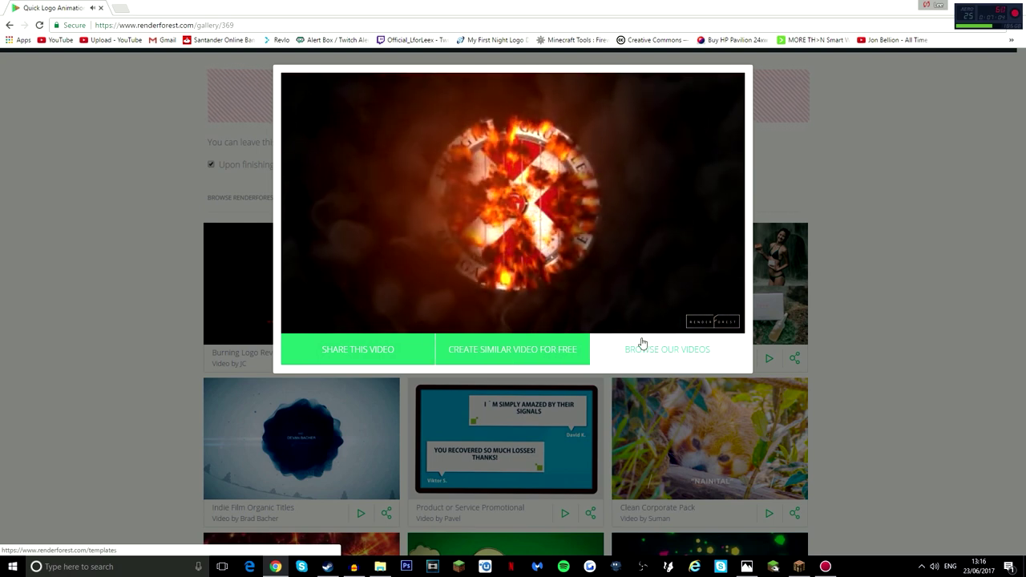
mouse_move(536, 296)
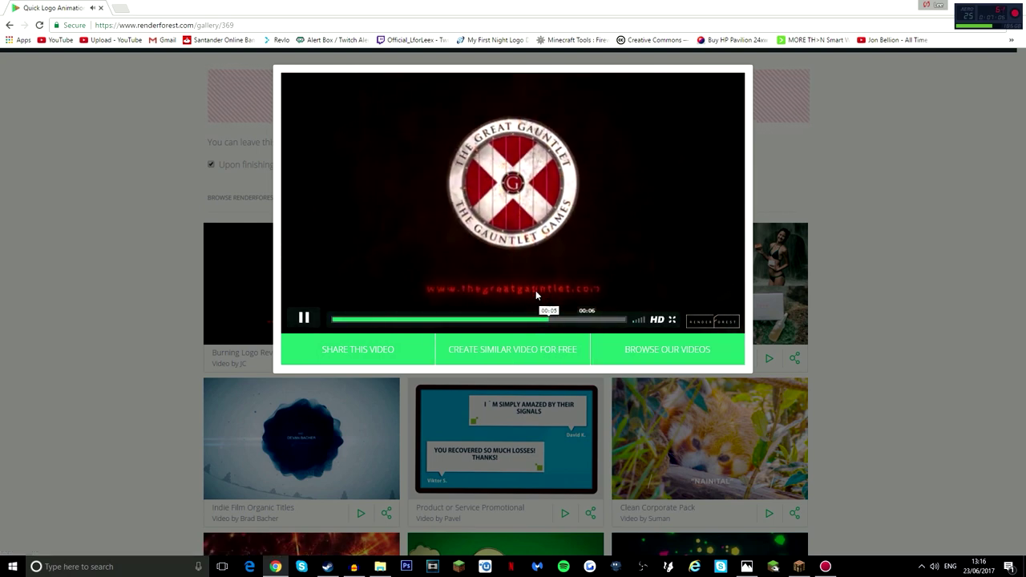
click(801, 284)
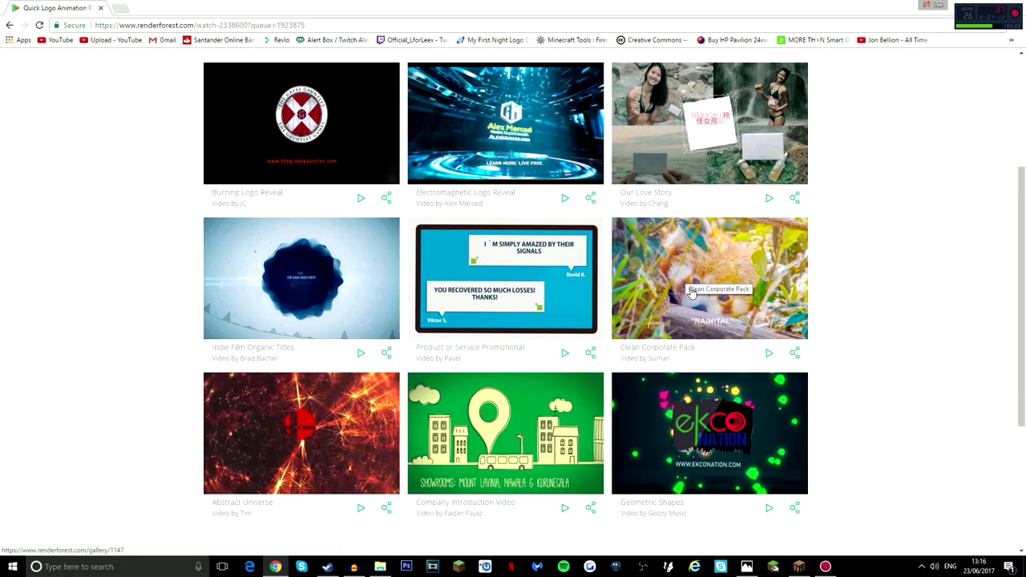
Watch part of the Clean Corporate Pack sample video, then close it.
click(768, 354)
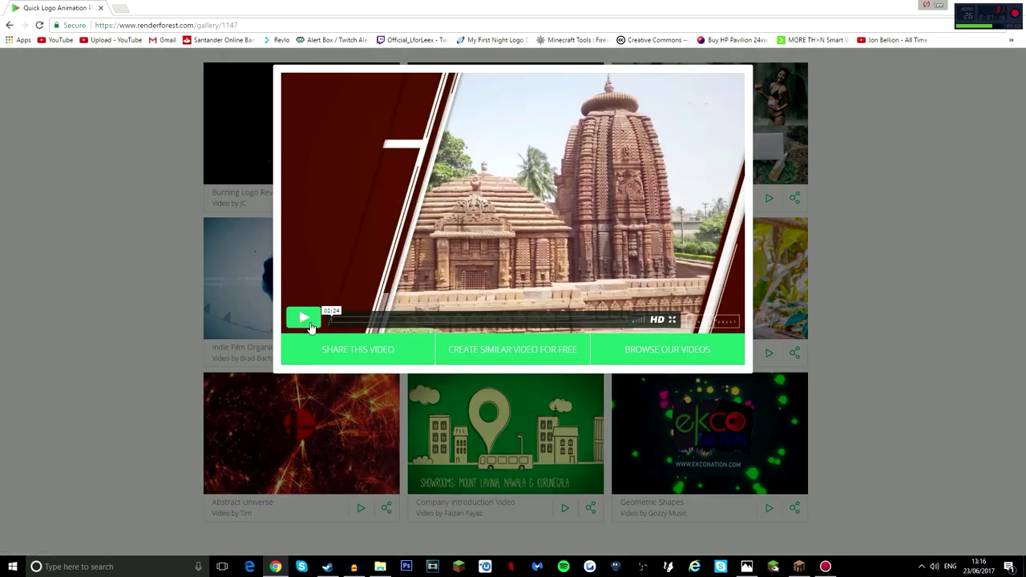
click(303, 317)
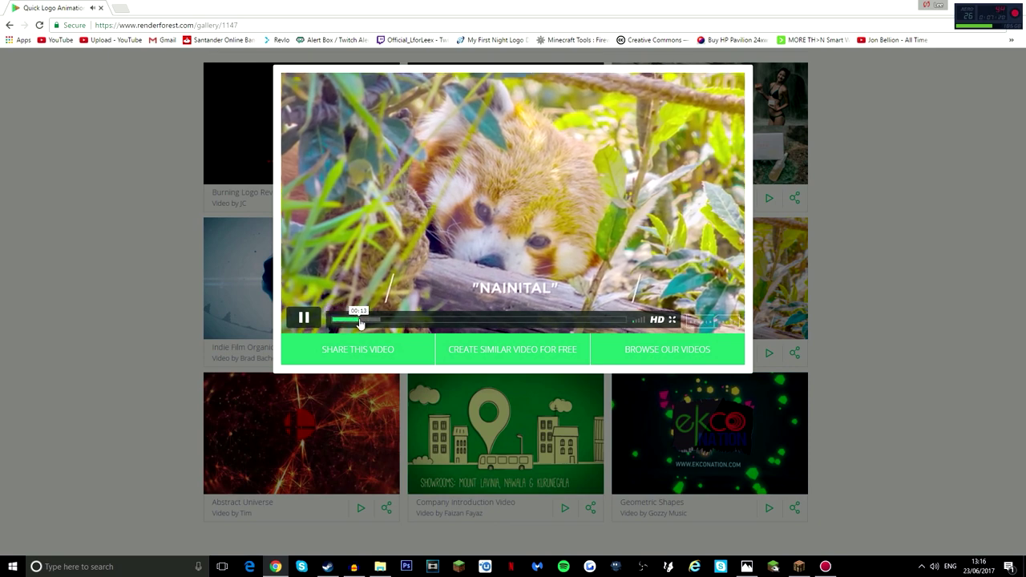
click(360, 321)
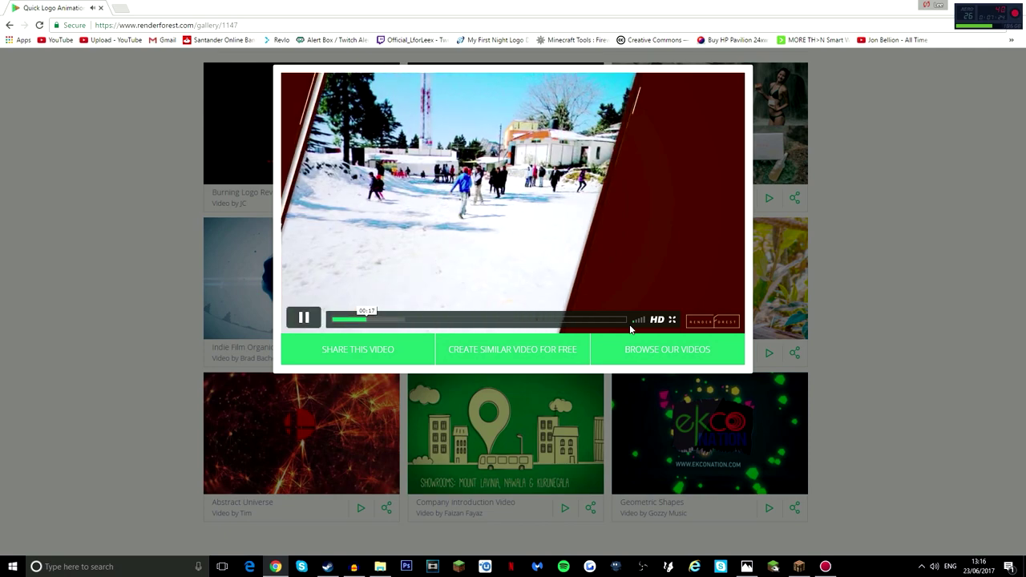
click(934, 160)
Browse the inspiration gallery and replay the Electromagnetic Logo Reveal sample.
scroll(767, 314, down, 2)
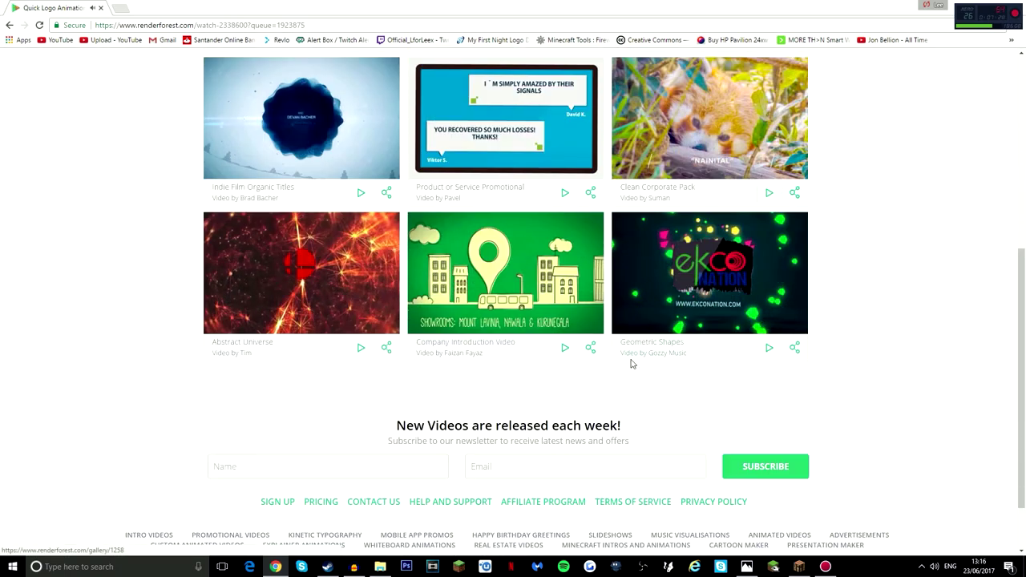
scroll(533, 356, up, 2)
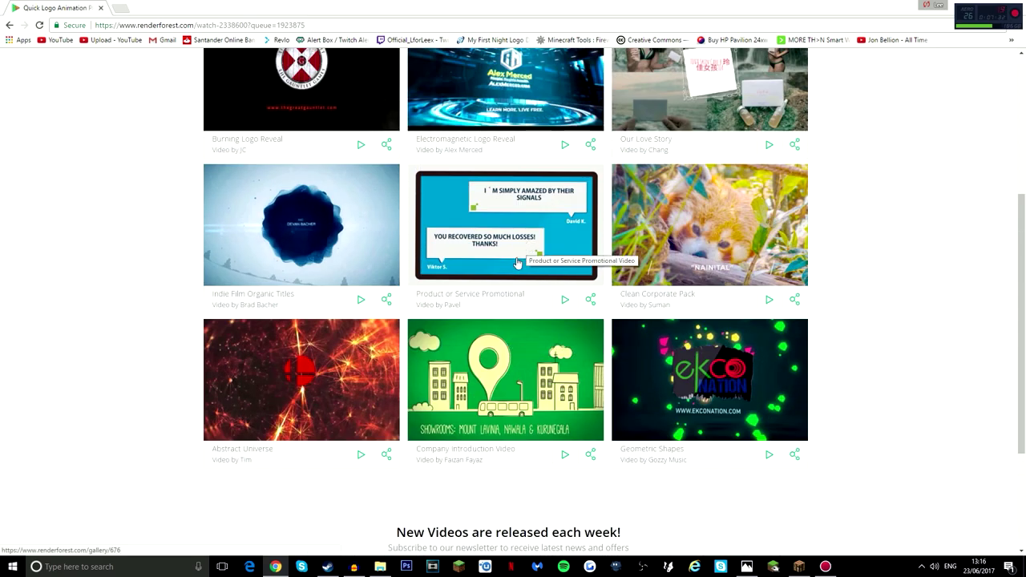
scroll(533, 289, up, 2)
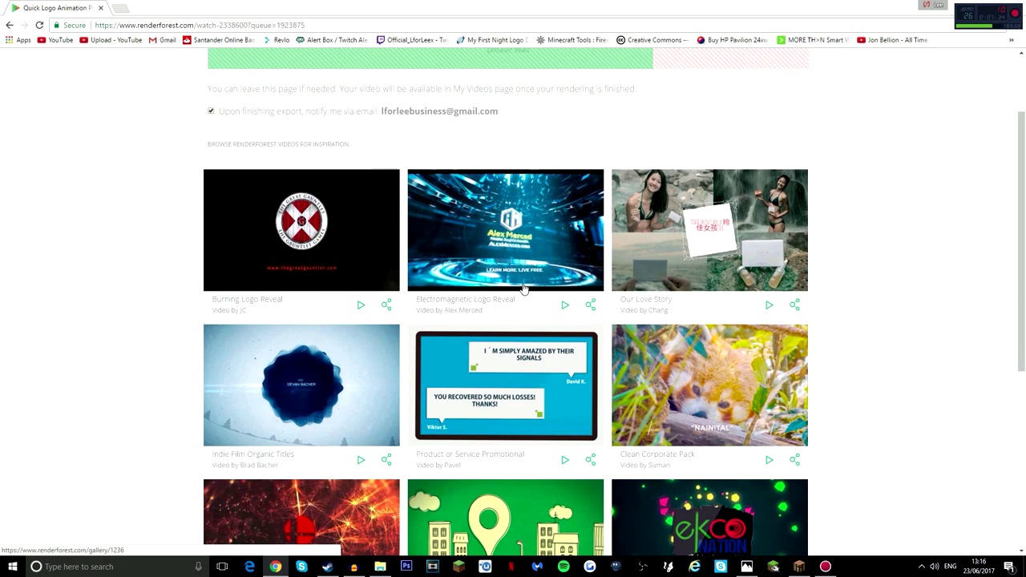
click(565, 305)
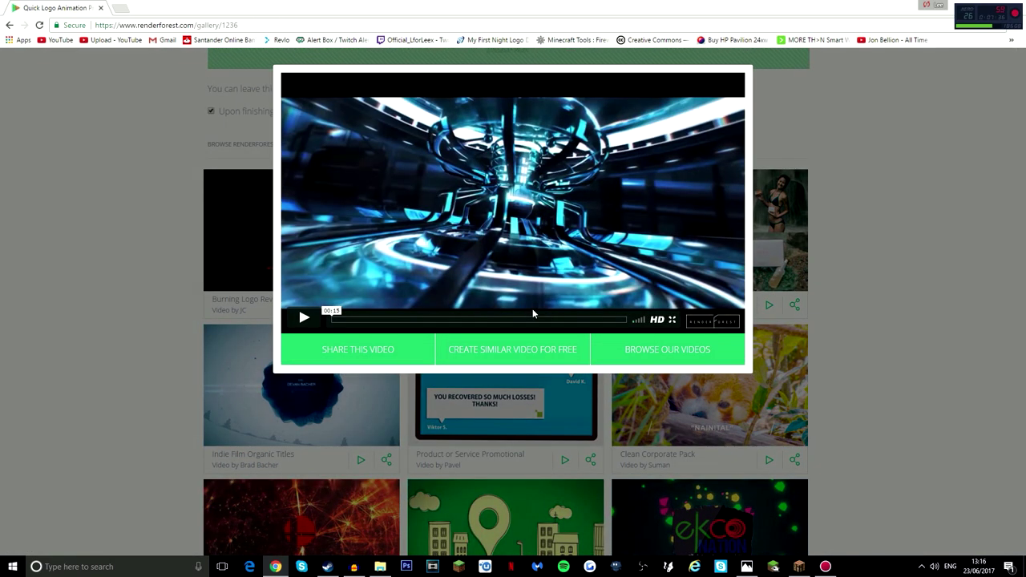
click(304, 318)
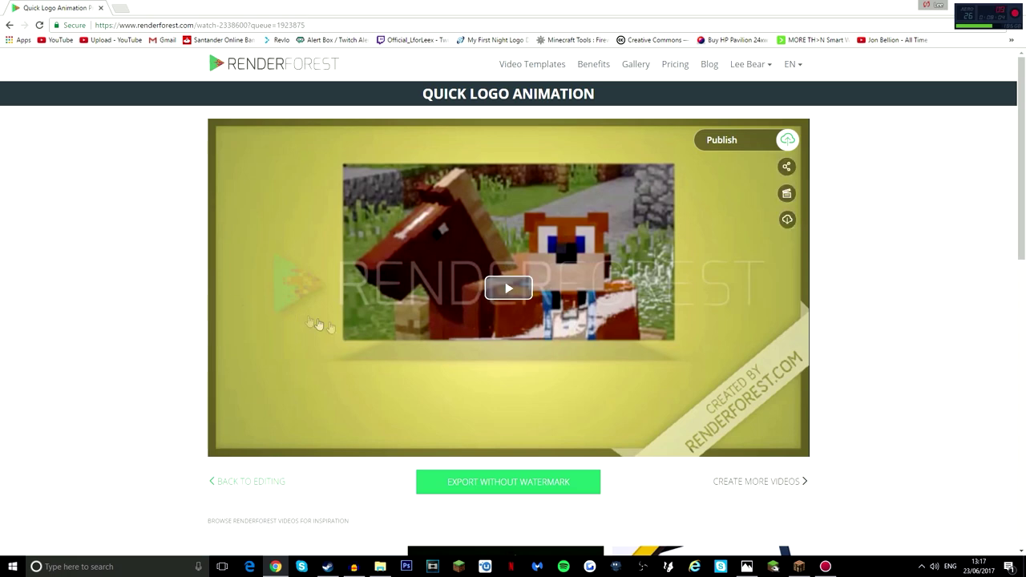
Play the rendered Minecraft logo video on the watch page through to its tagline.
click(516, 287)
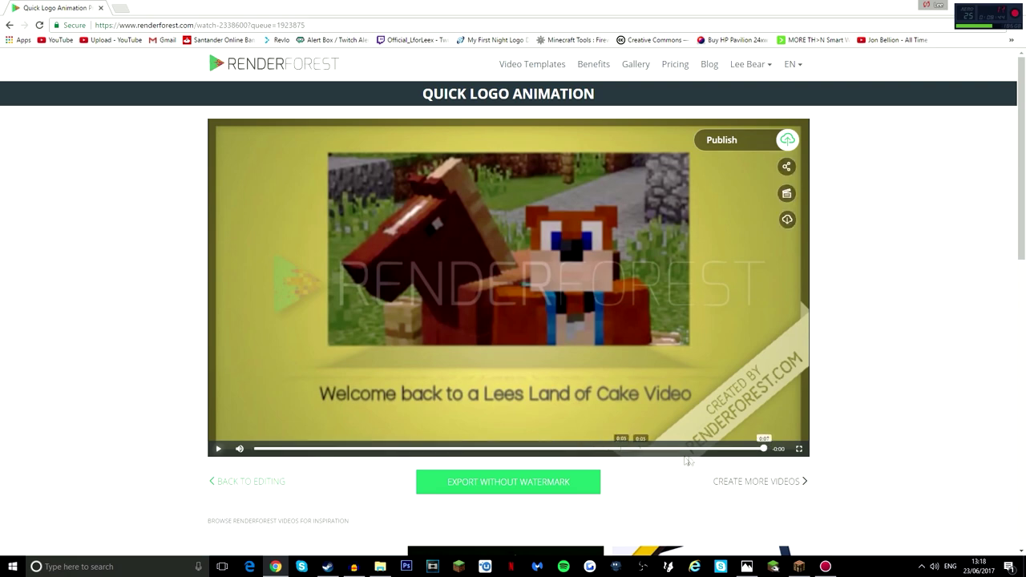
click(218, 449)
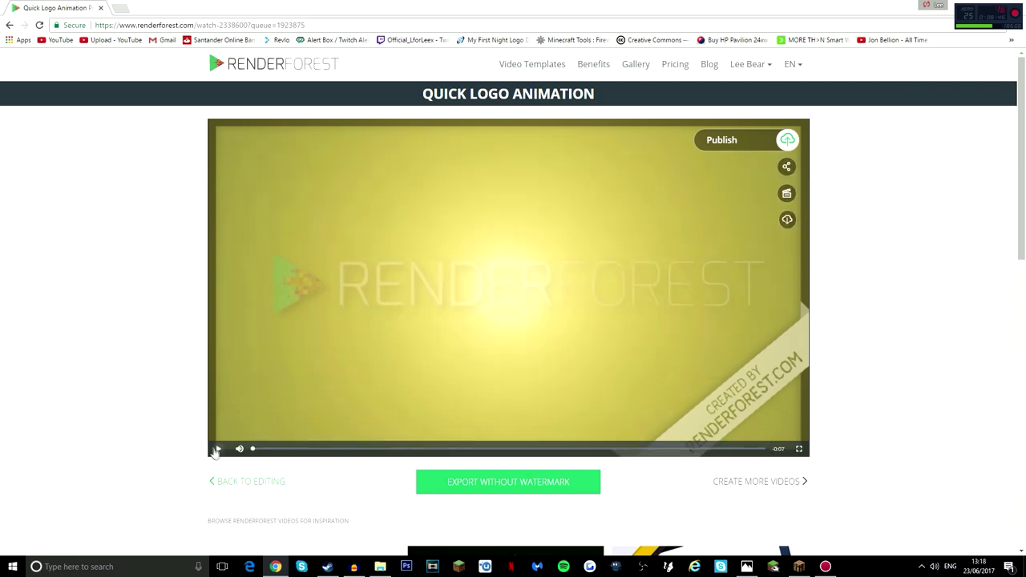
click(217, 449)
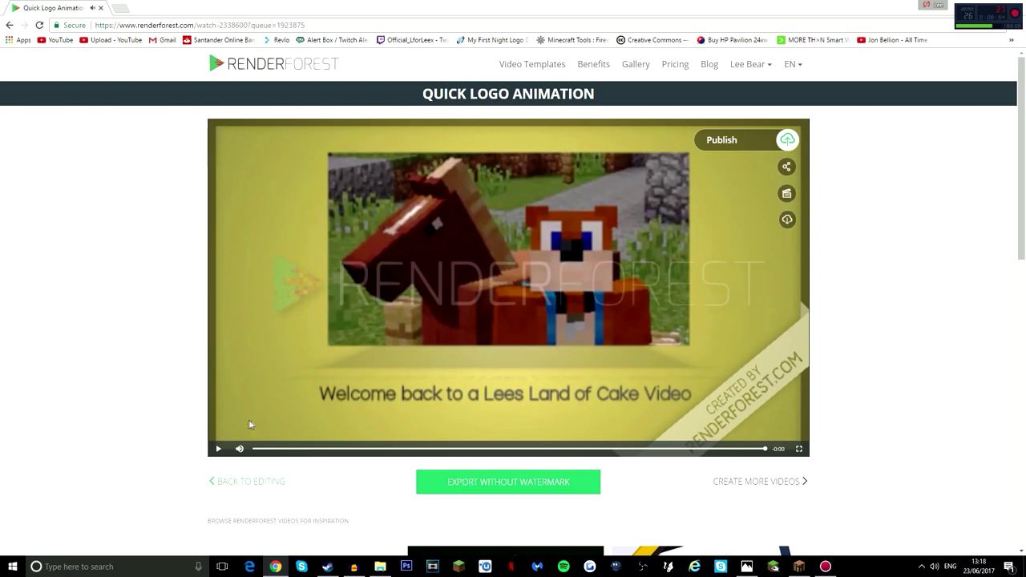
scroll(205, 429, down, 2)
scroll(241, 401, down, 2)
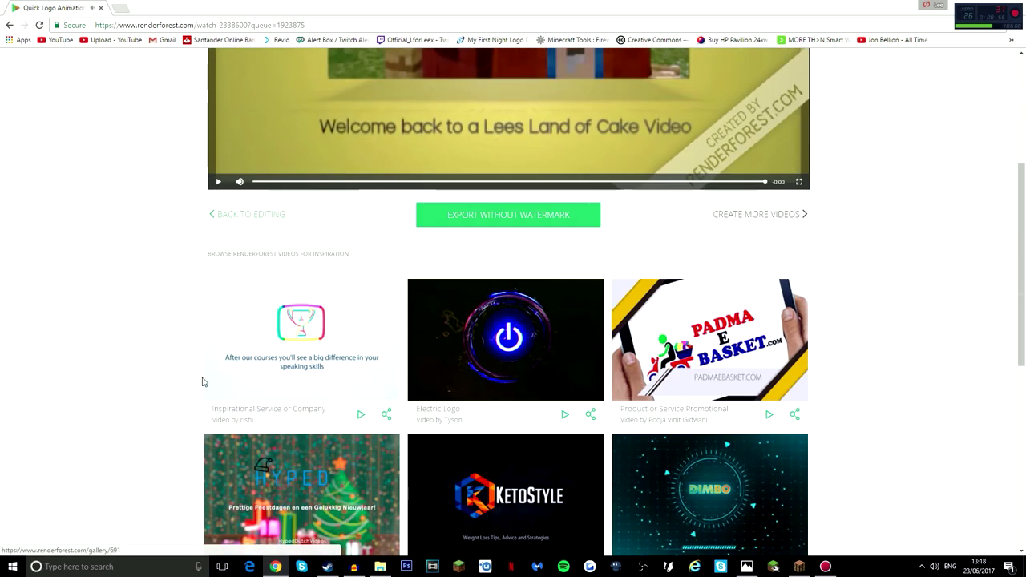
scroll(206, 377, up, 4)
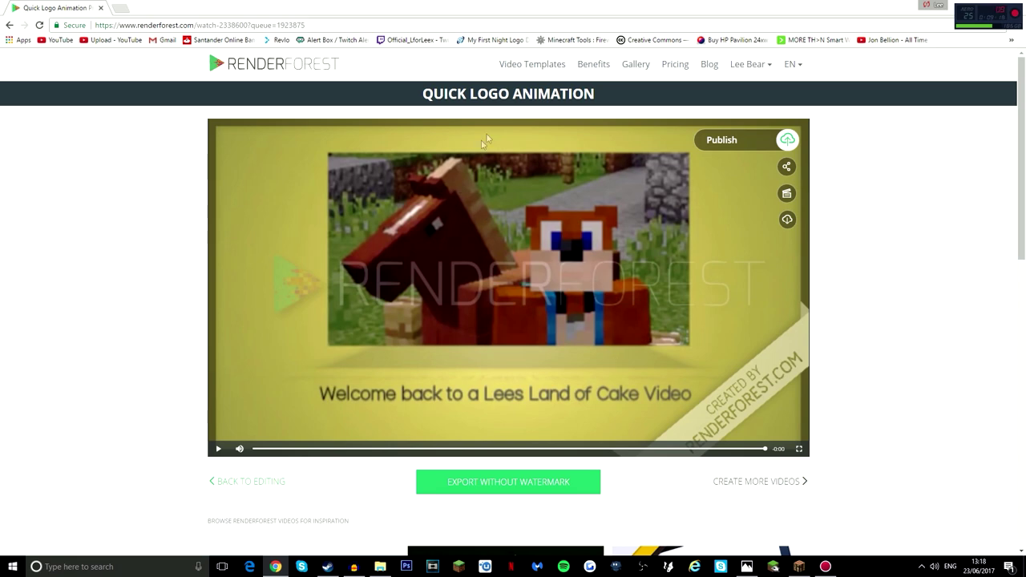
click(522, 64)
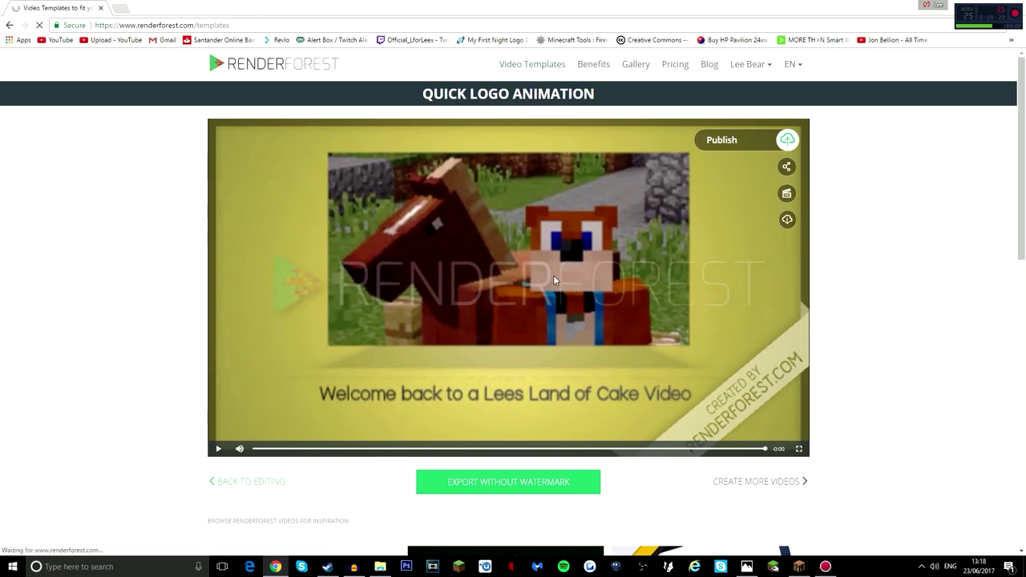
scroll(647, 355, down, 3)
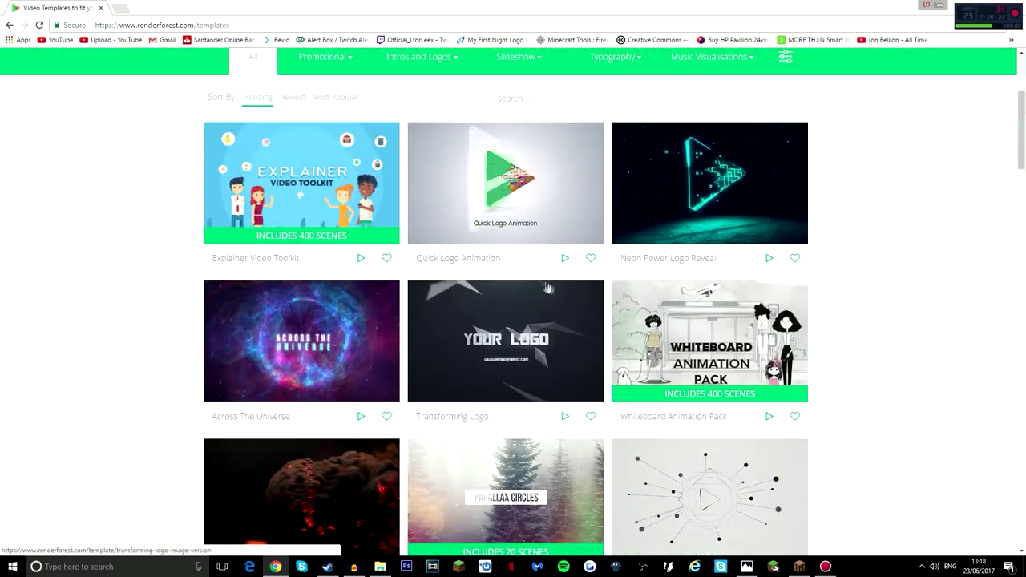
scroll(481, 245, down, 1)
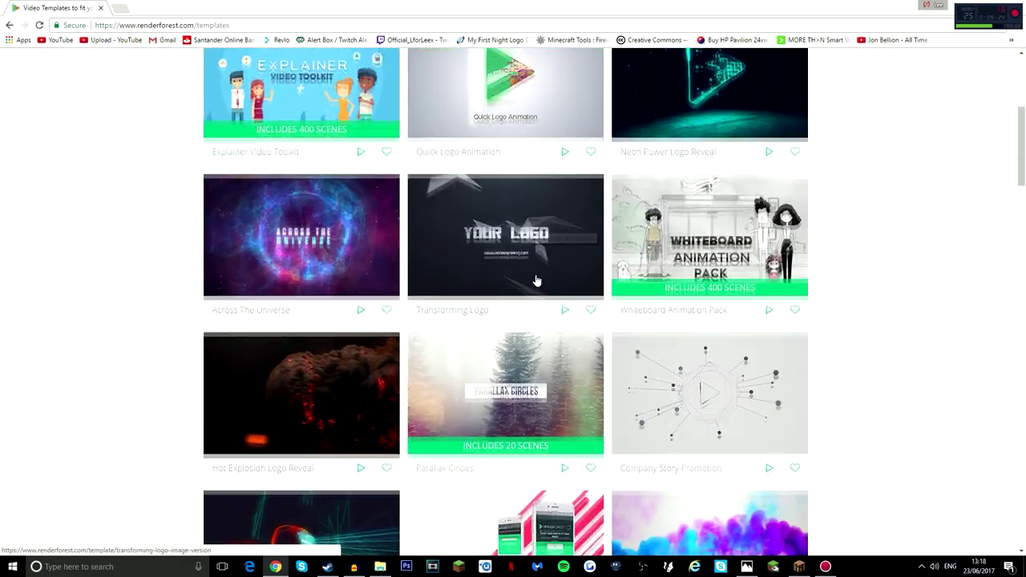
scroll(512, 256, down, 3)
scroll(553, 272, down, 3)
scroll(582, 293, down, 3)
scroll(582, 293, down, 2)
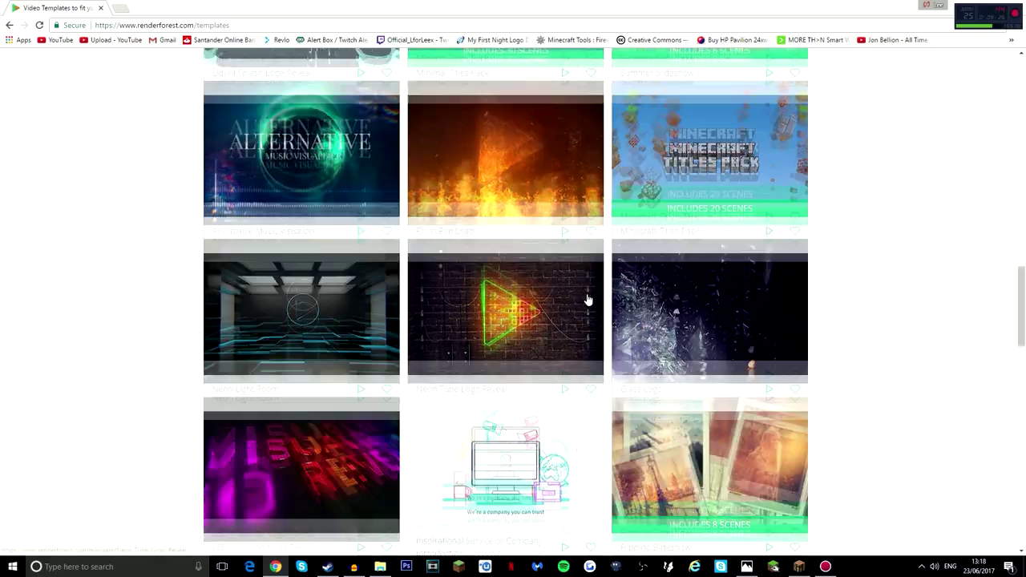
scroll(591, 360, down, 2)
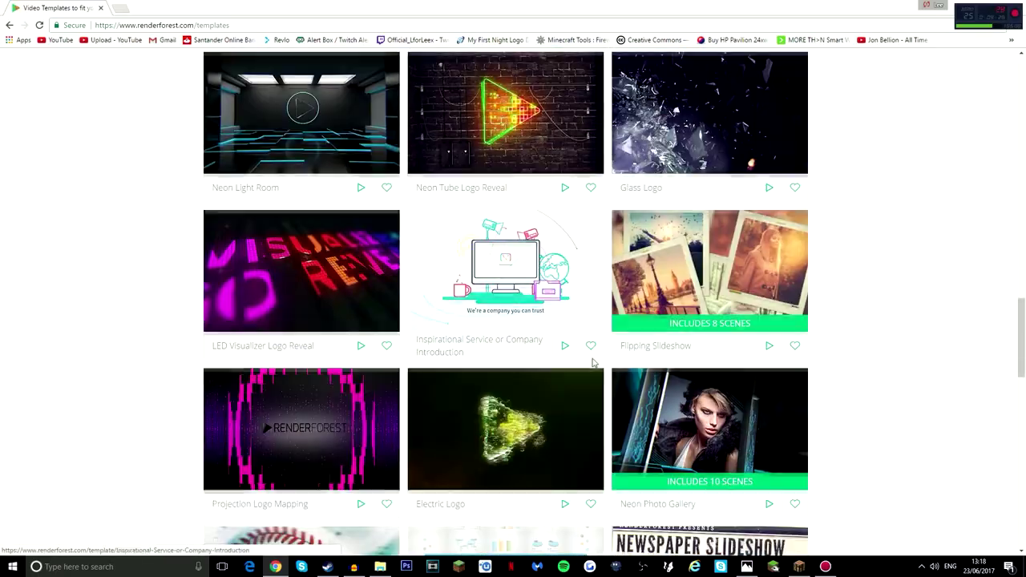
scroll(600, 355, down, 4)
scroll(605, 385, down, 6)
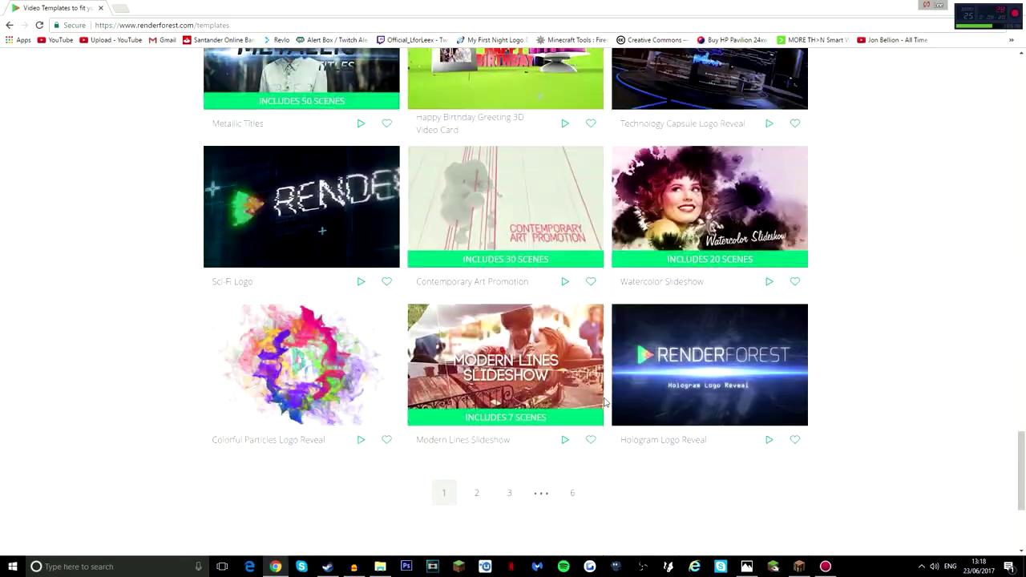
scroll(605, 402, up, 3)
scroll(607, 402, up, 5)
scroll(609, 403, up, 5)
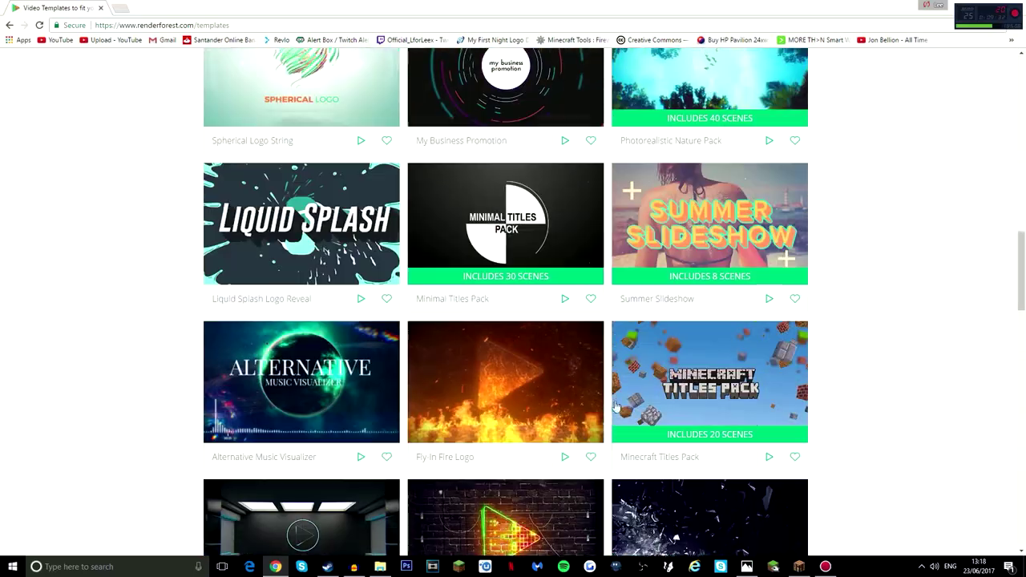
scroll(613, 405, up, 4)
scroll(616, 404, up, 5)
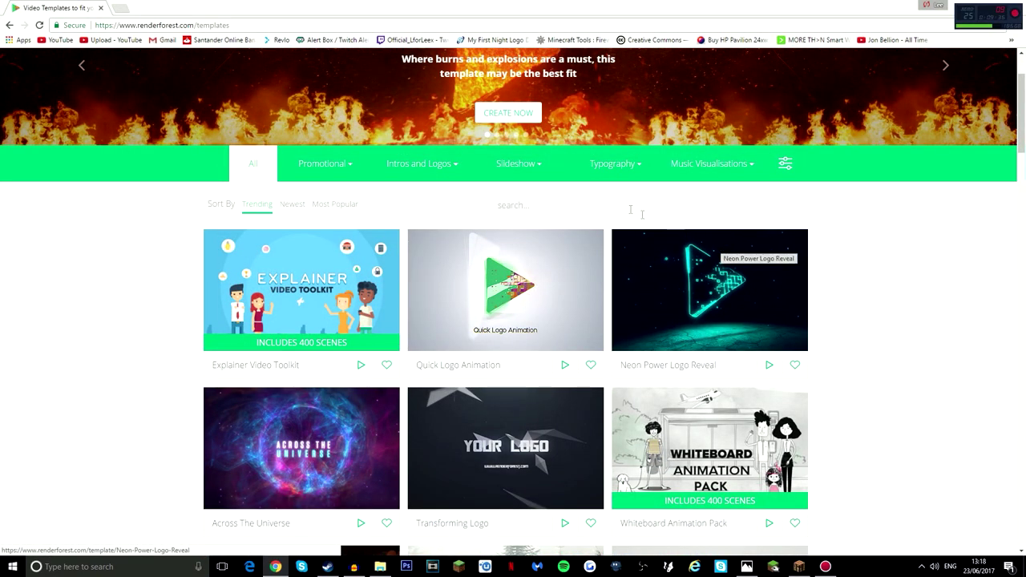
key(alt+Left)
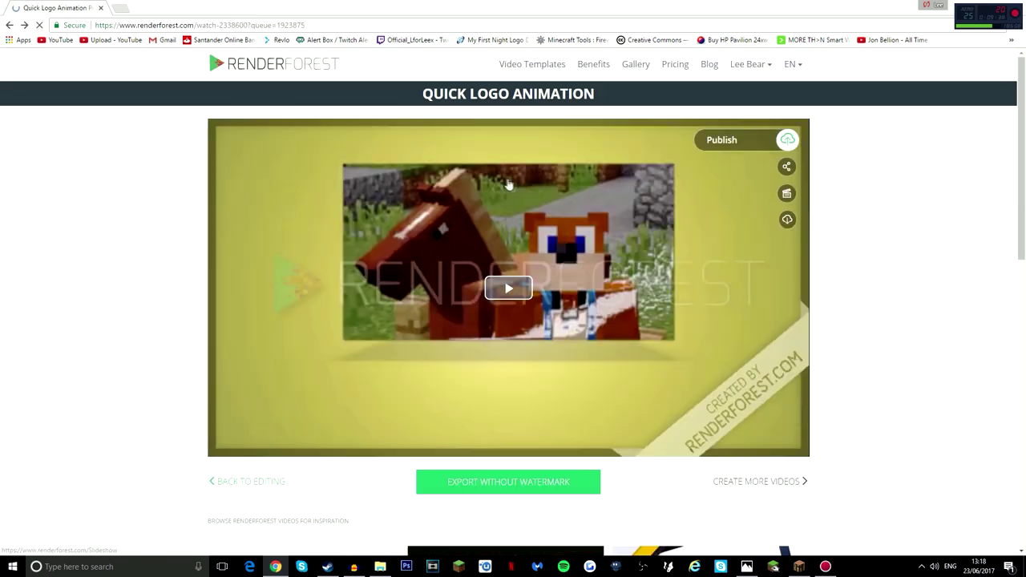
click(673, 65)
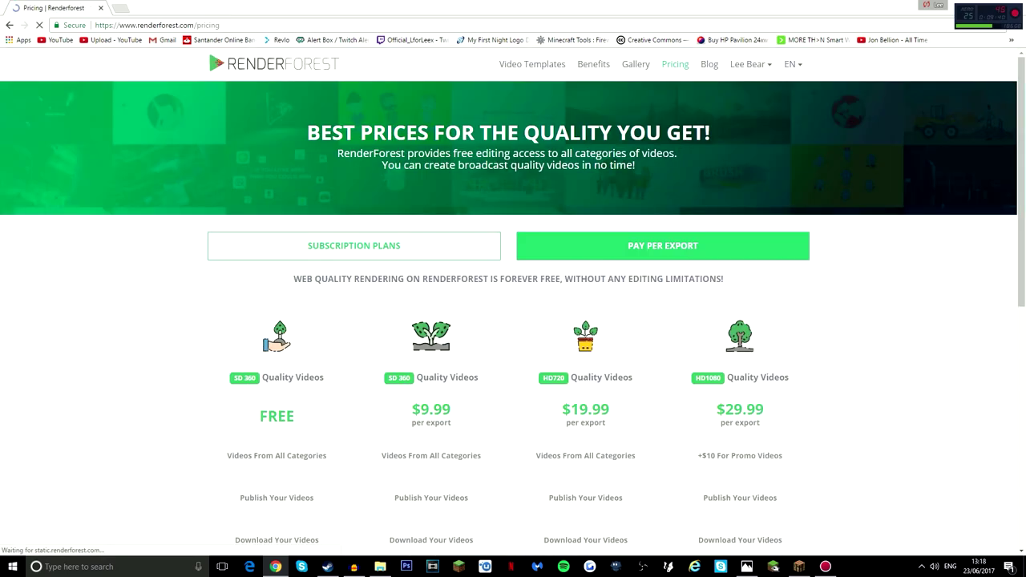
scroll(595, 279, down, 1)
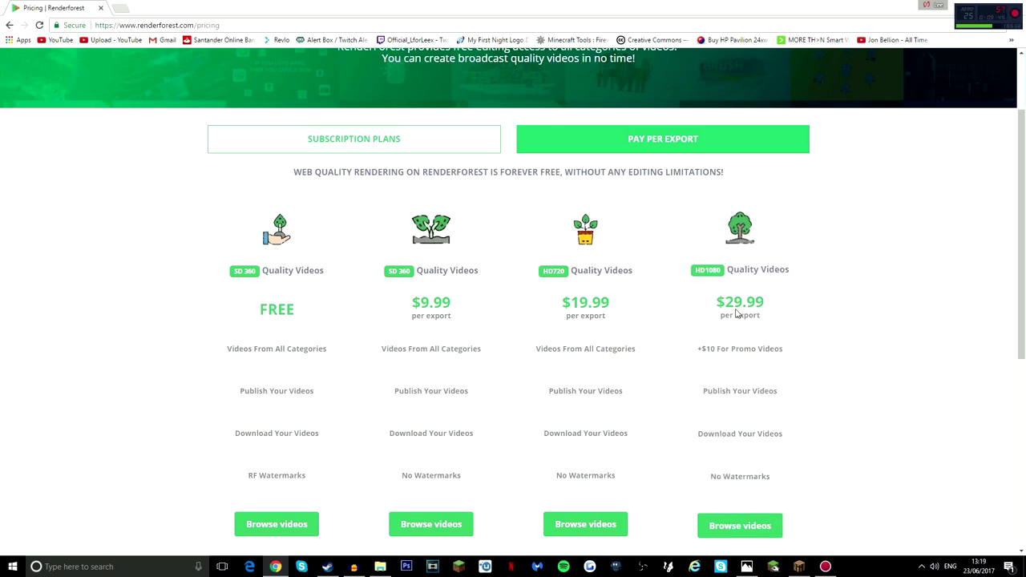
scroll(736, 314, up, 2)
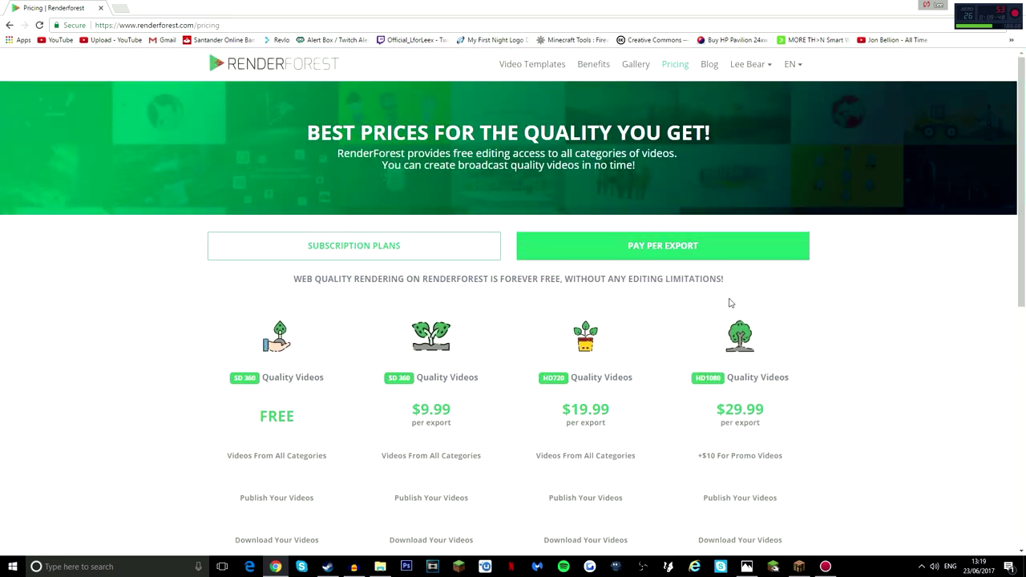
key(alt+Left)
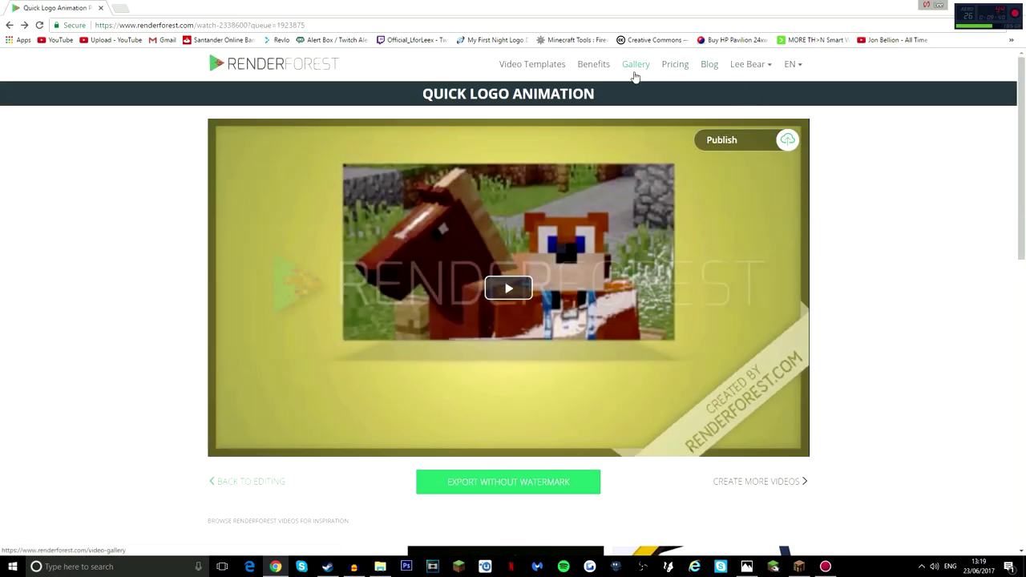
click(634, 91)
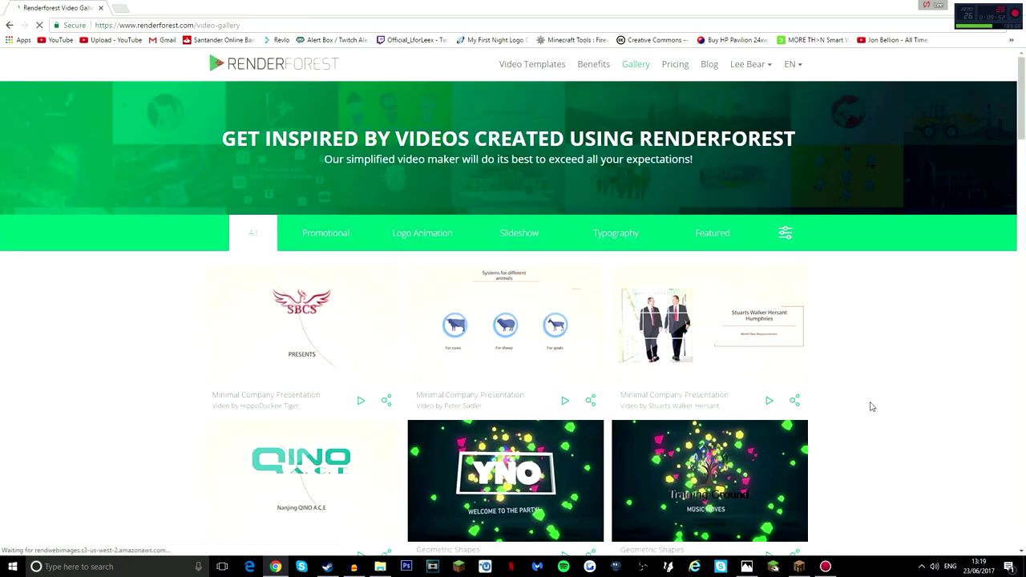
key(alt+Left)
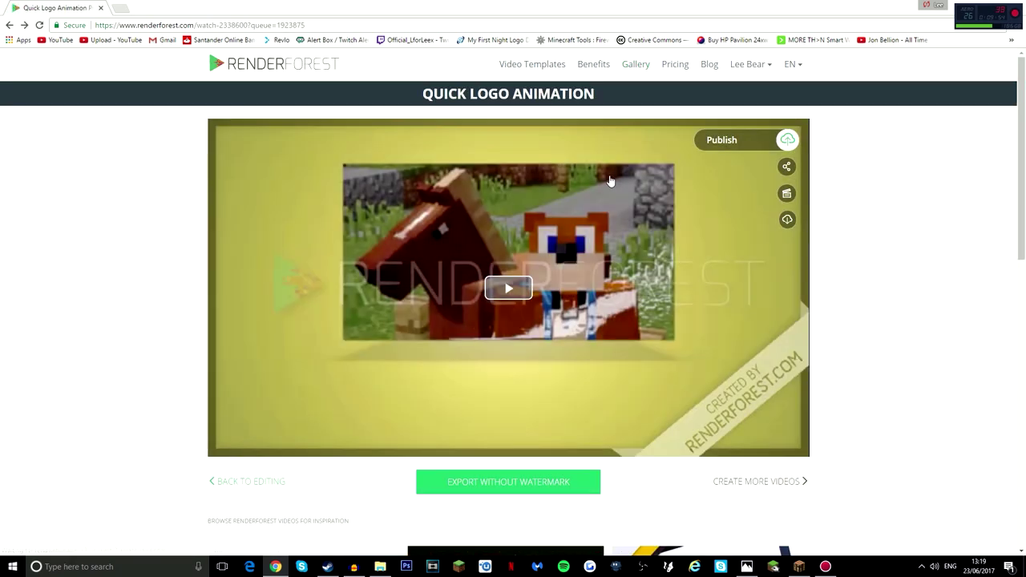